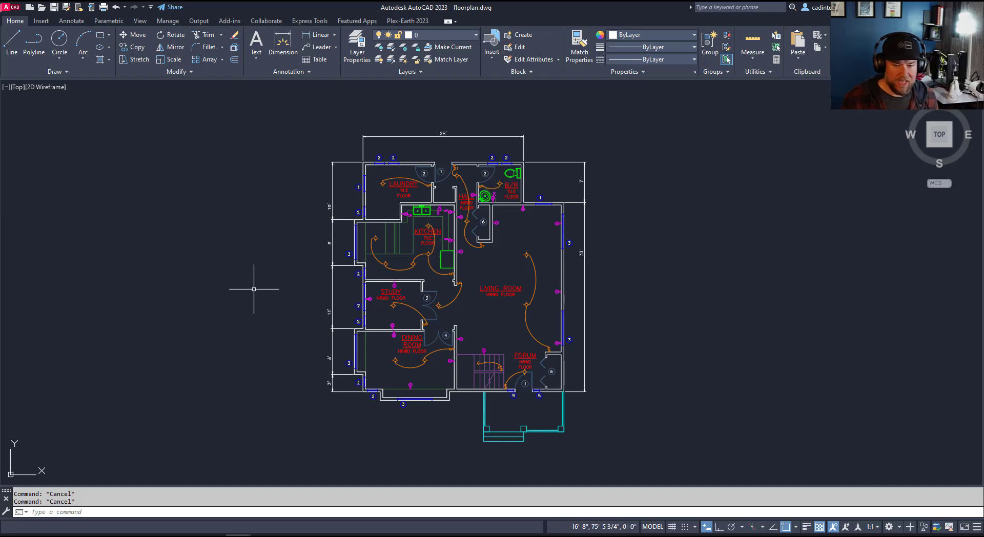
Step: Turn on Display Layout and Model tabs in OPTIONS, revealing Model, Layout1, ELEC PLAN and FLOOR PLAN tabs
middle_click_drag(277, 256, 261, 270)
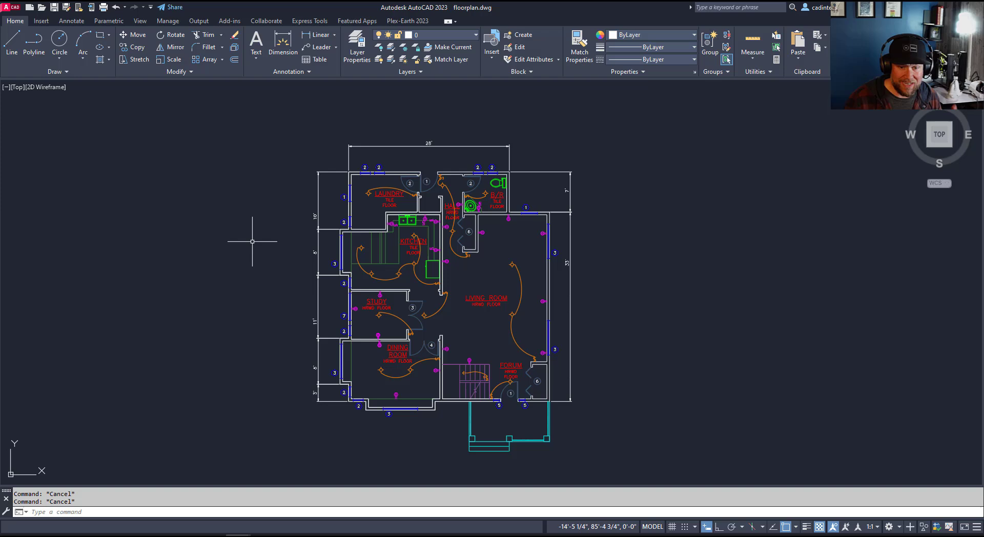
middle_click_drag(249, 234, 243, 251)
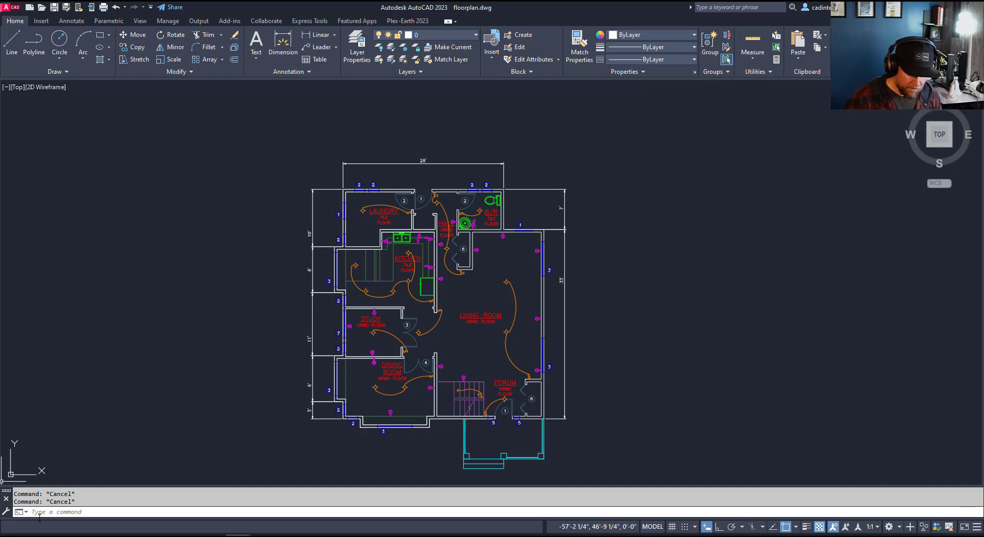
type("OPTION")
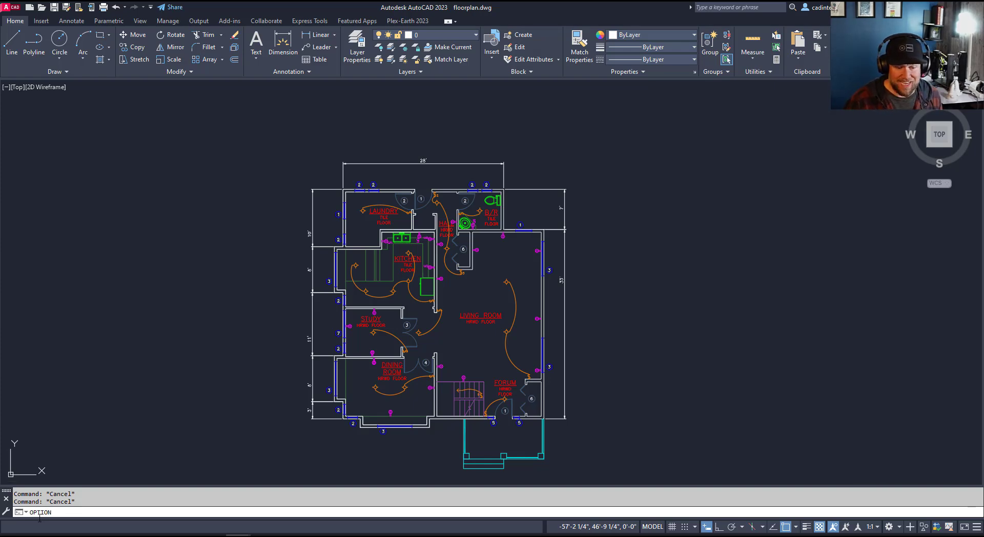
type("S")
key("Return")
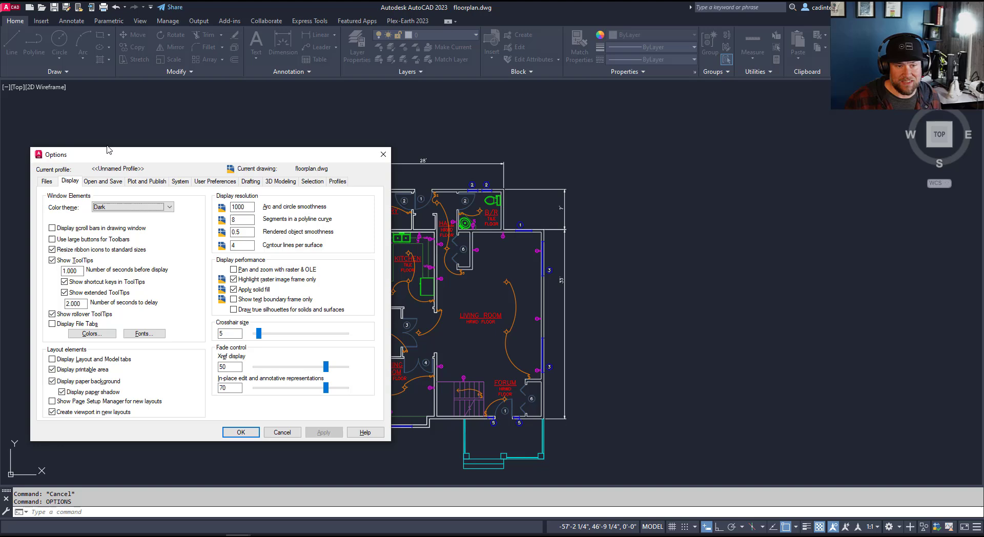
left_click_drag(129, 158, 254, 139)
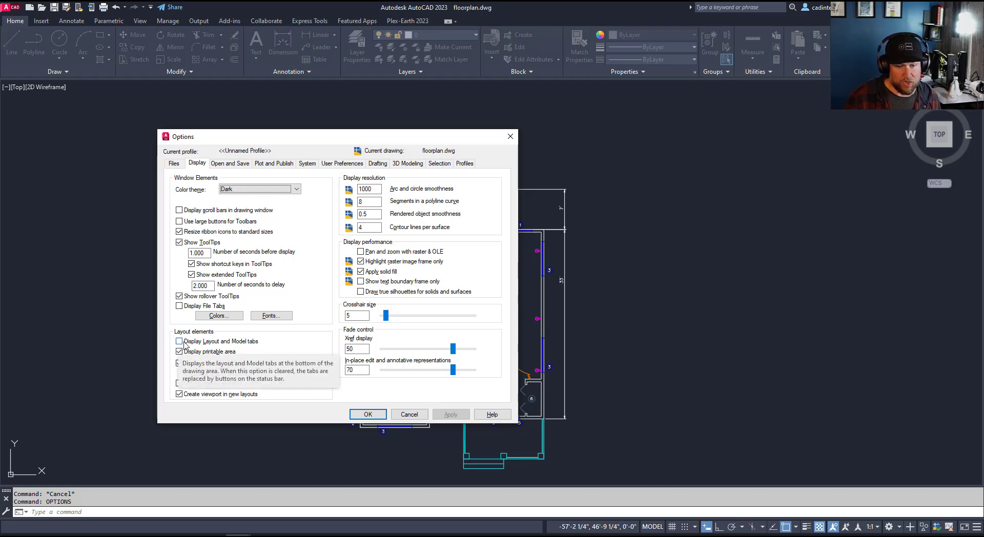
left_click(199, 164)
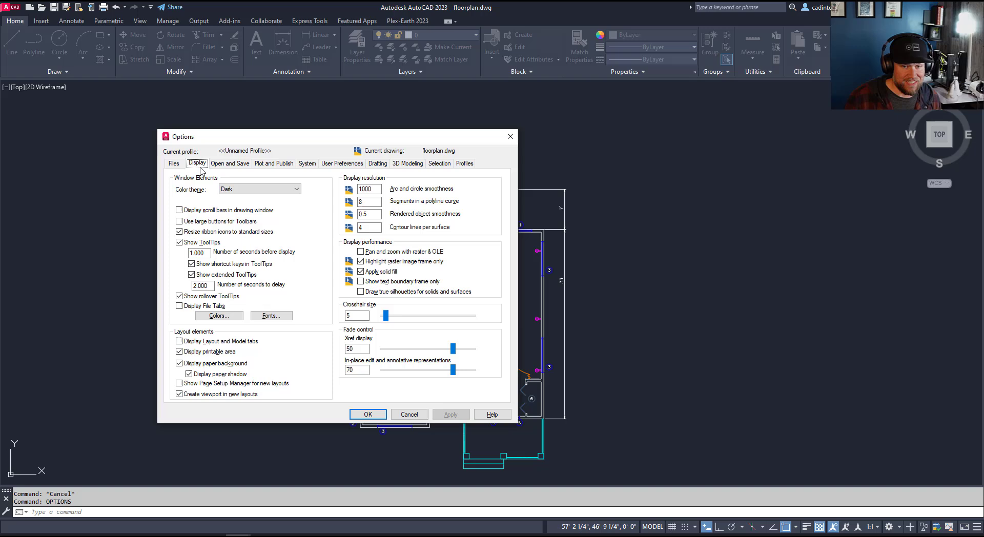
left_click(193, 342)
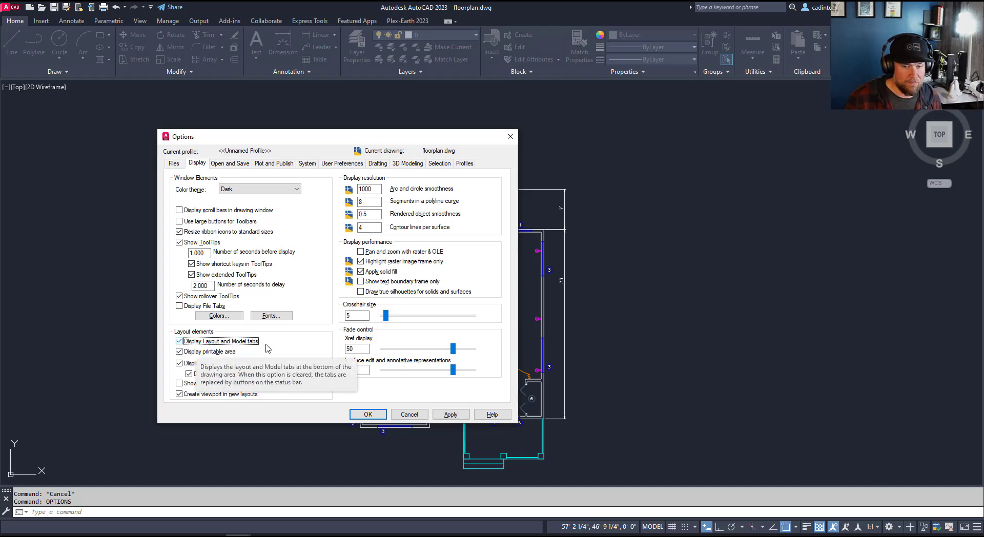
left_click(450, 413)
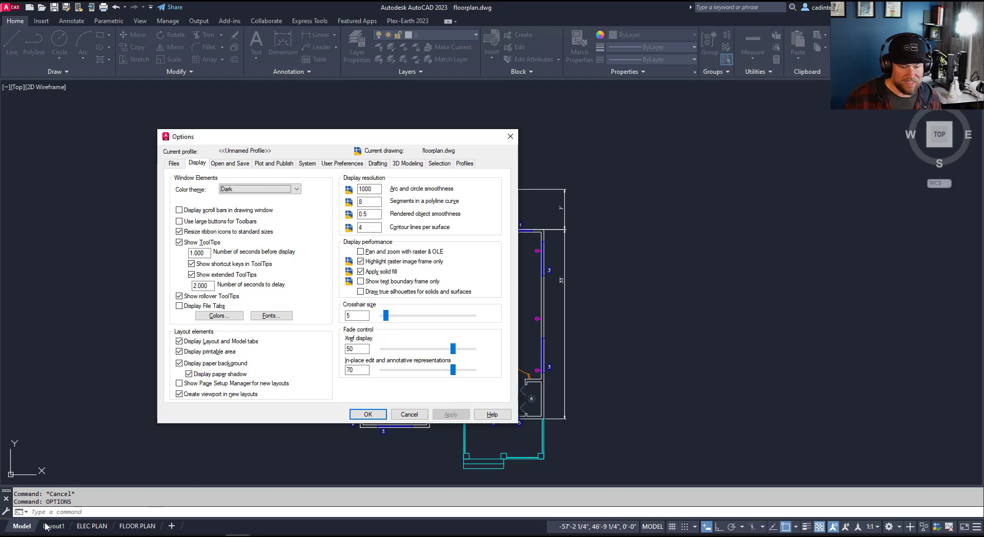
left_click(367, 414)
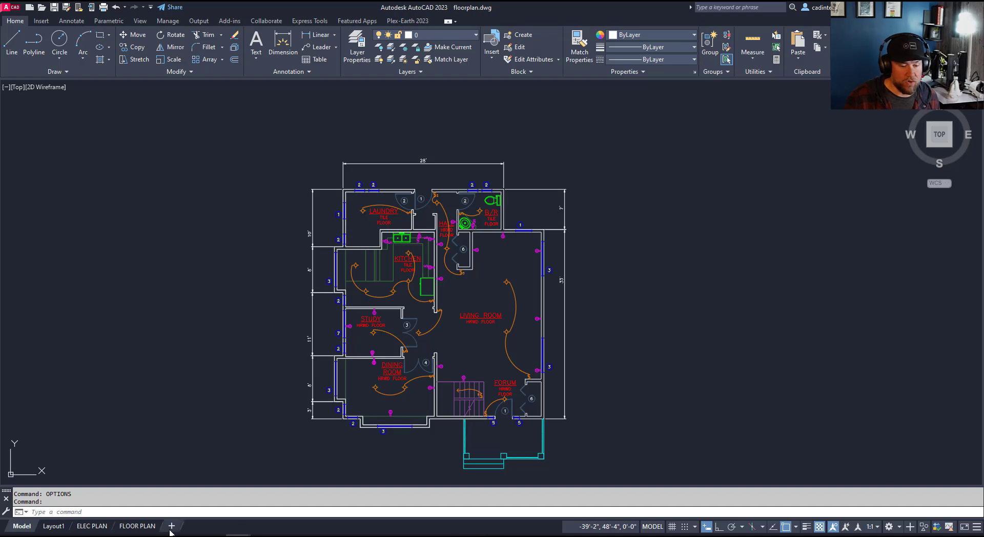
left_click(149, 532)
left_click(85, 529)
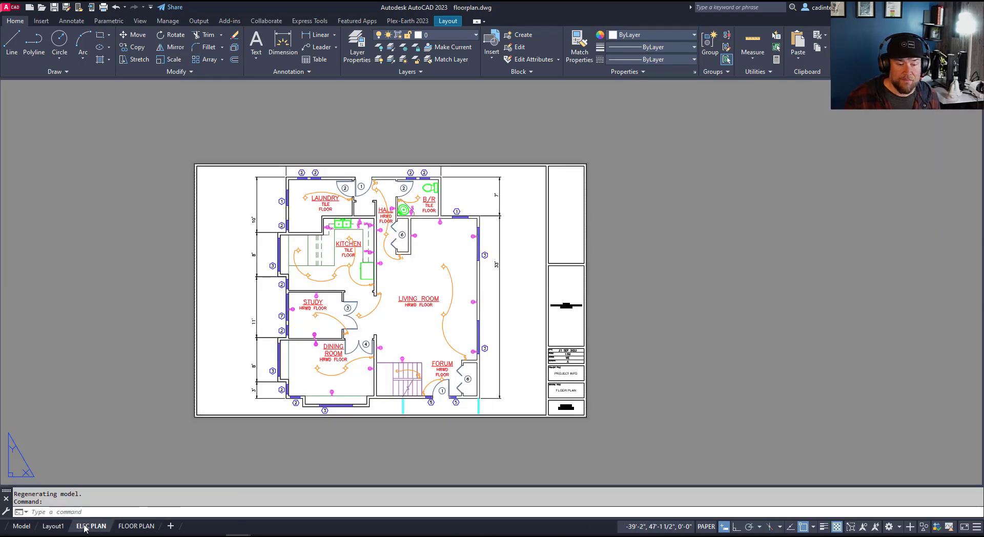
left_click(21, 526)
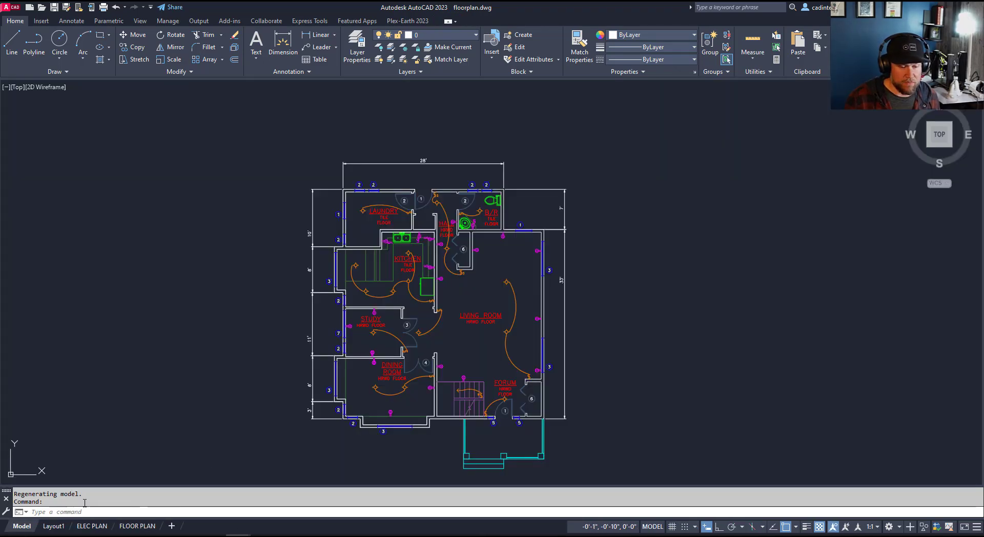
left_click(806, 528)
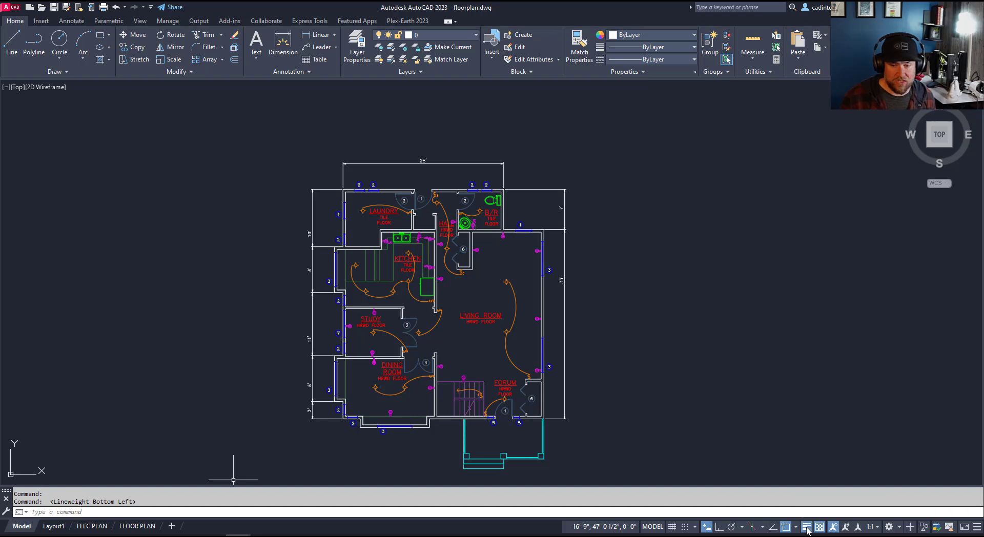
left_click(806, 528)
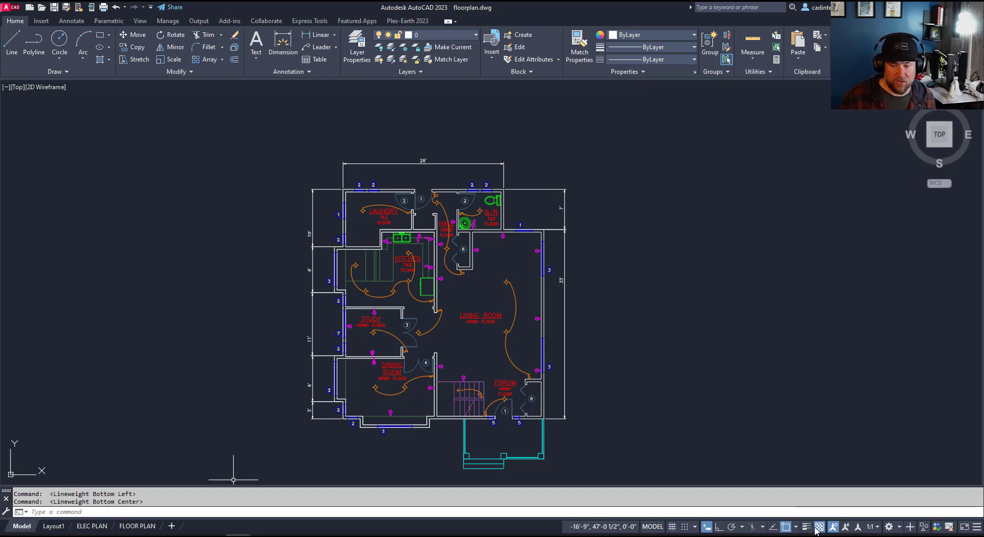
left_click(977, 532)
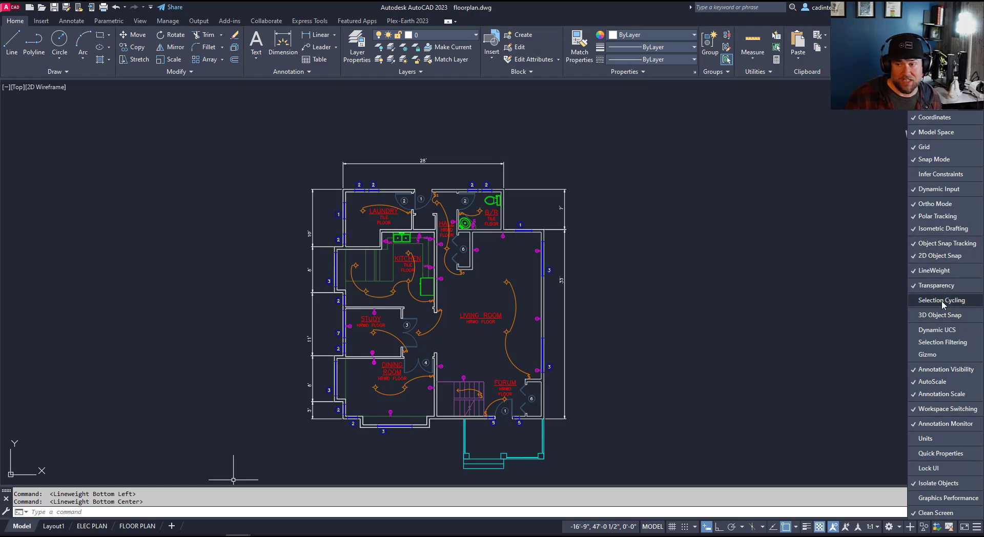
left_click(935, 117)
left_click(935, 117)
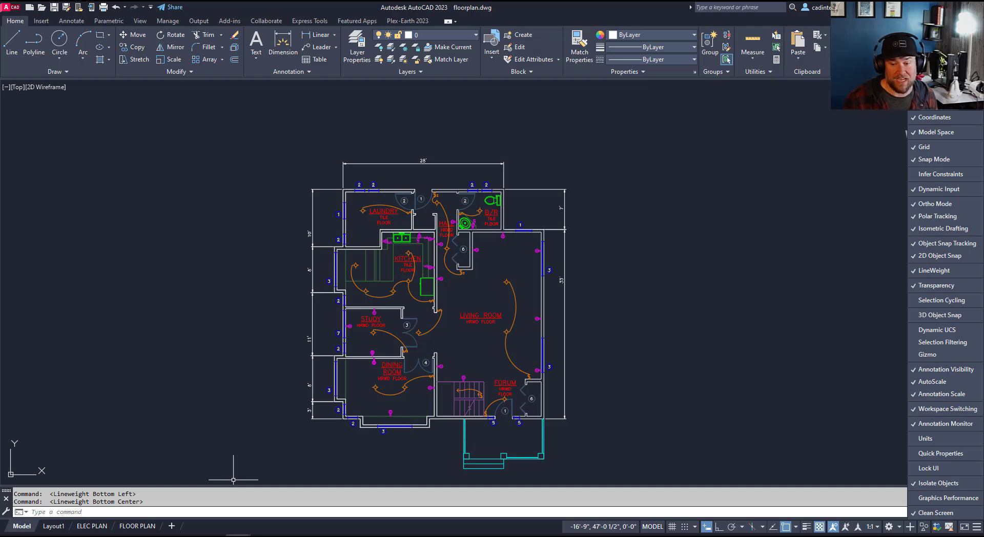
left_click(675, 430)
key("Escape")
key("Escape")
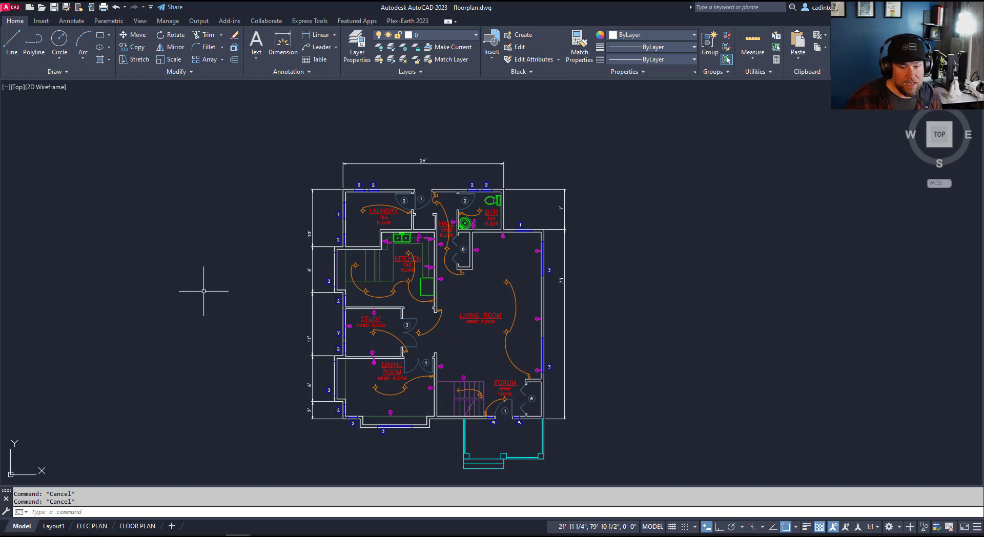
Step: Enable Display File Tabs in OPTIONS so Start, Example and floorplan appear as tabs
type("OPTI")
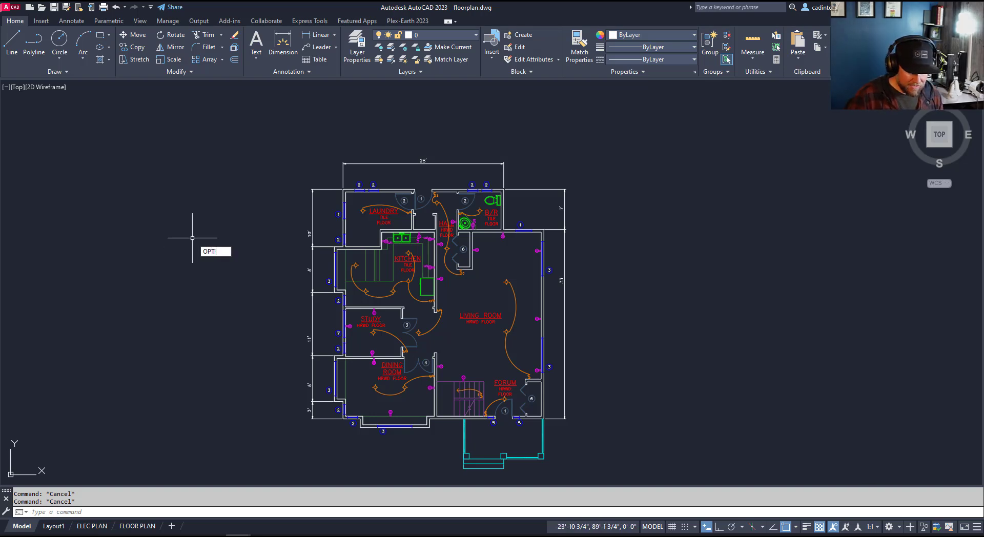
type("ON")
key("Return")
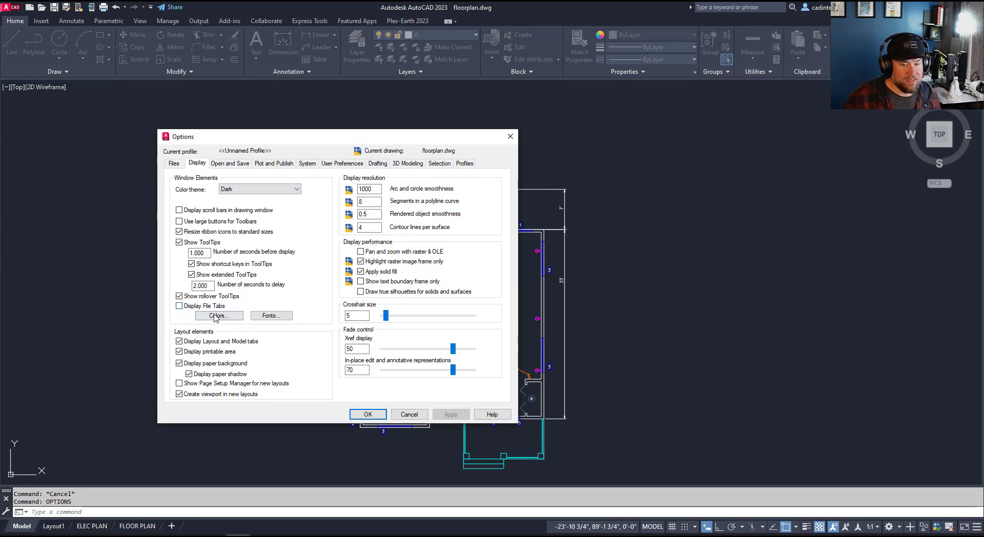
left_click(184, 307)
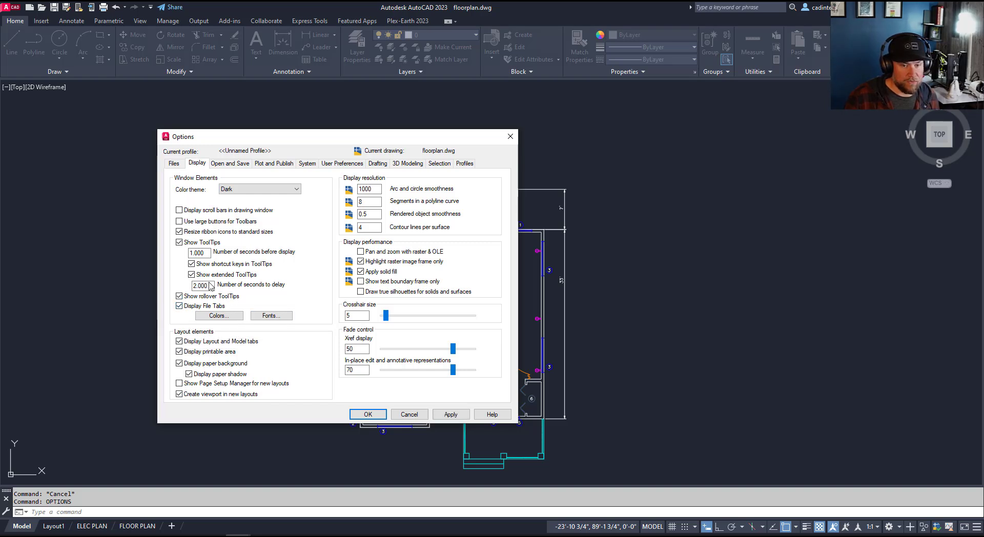
left_click(451, 414)
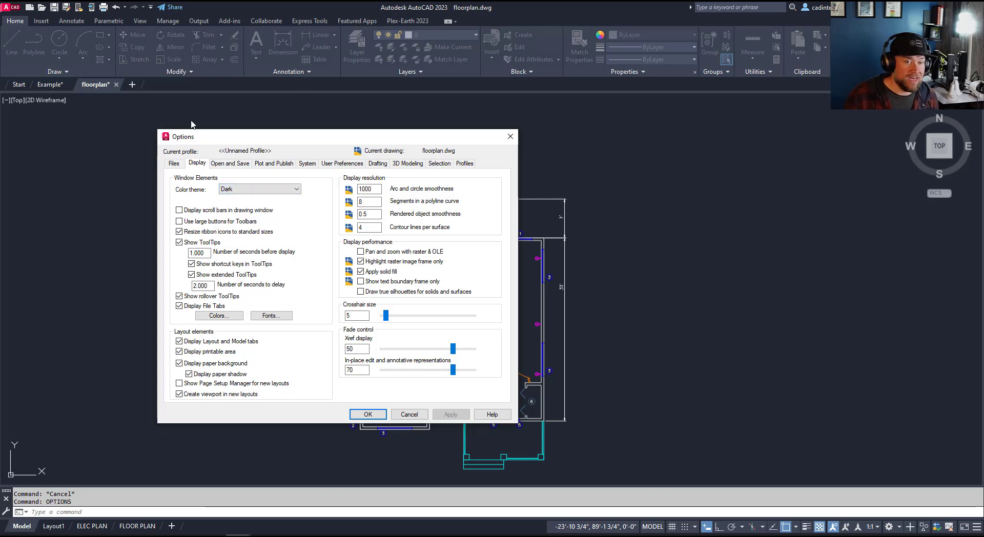
left_click(368, 414)
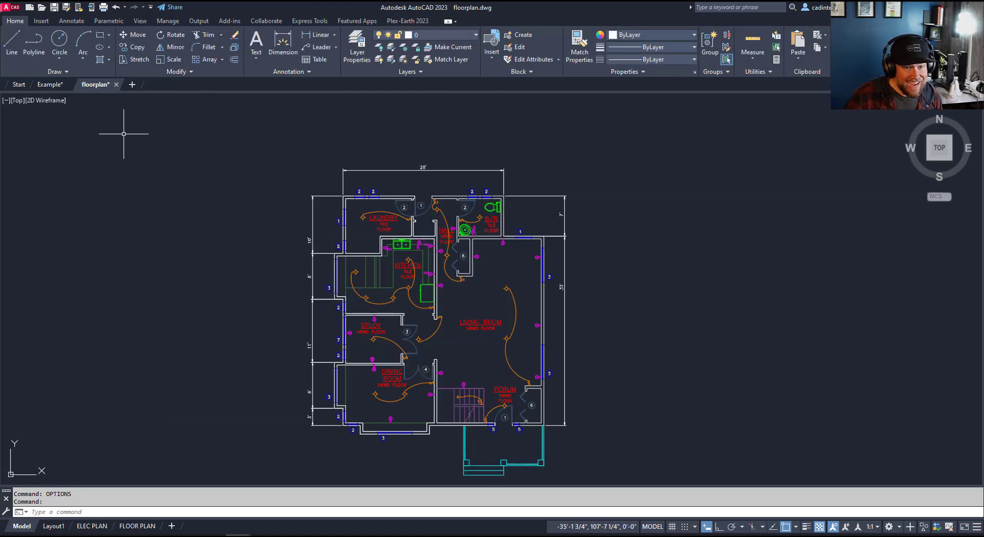
left_click(47, 84)
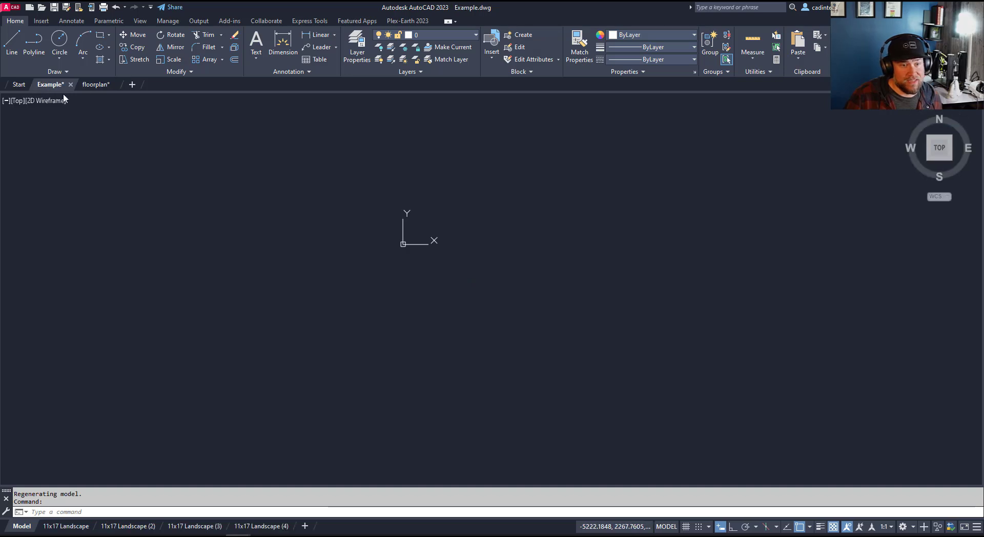
left_click(89, 85)
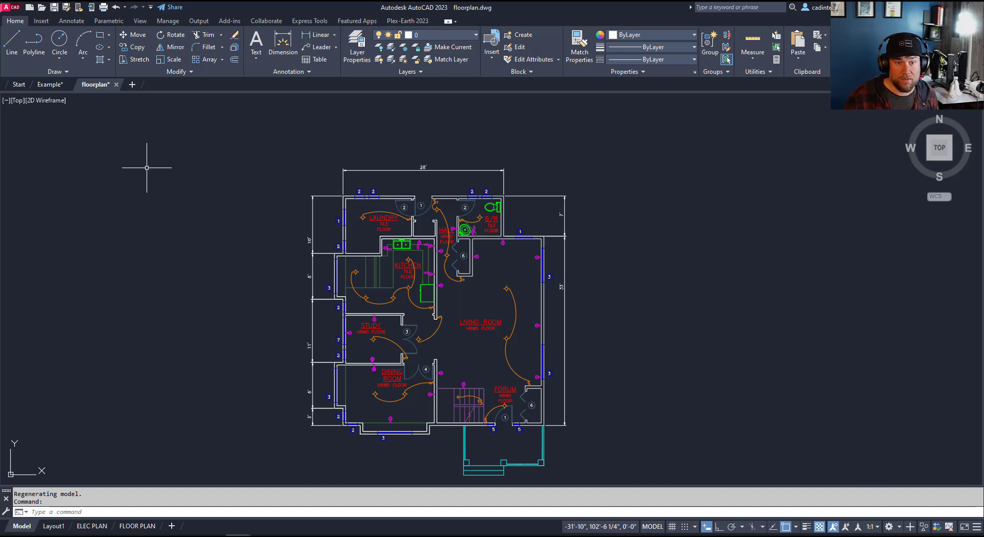
mouse_move(118, 87)
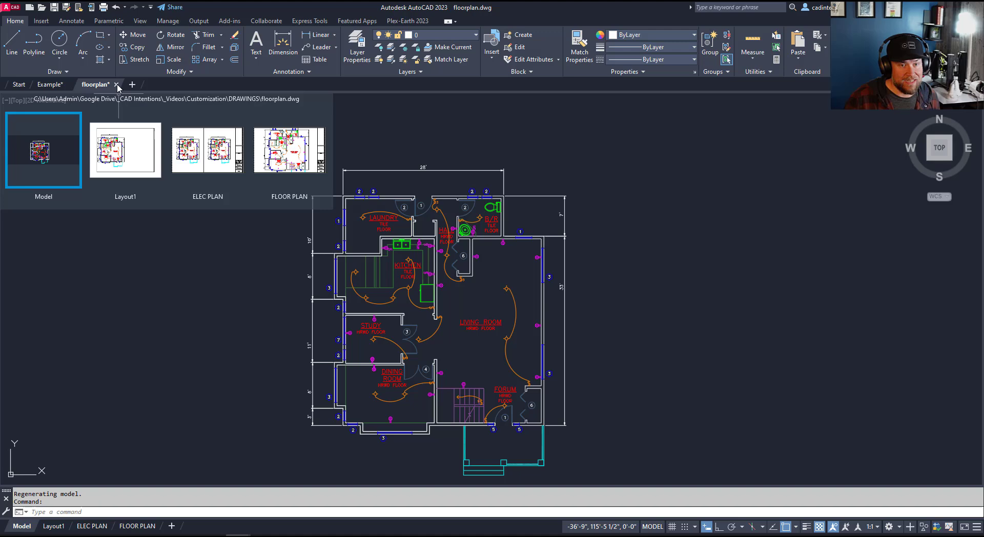
left_click(132, 270)
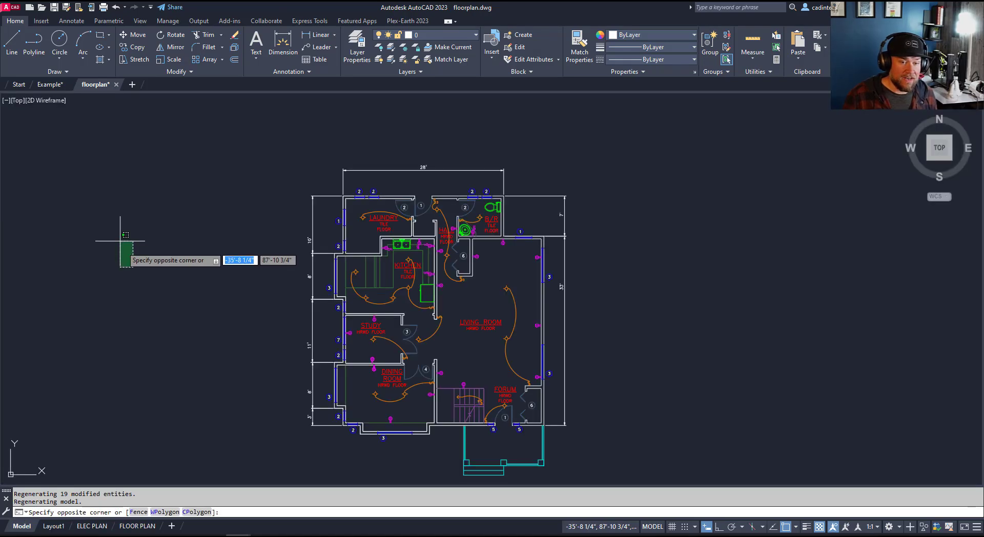
Step: Open the DRAWINGS folder holding floorplan from its tab menu, then return to the AutoCAD drawing
right_click(87, 88)
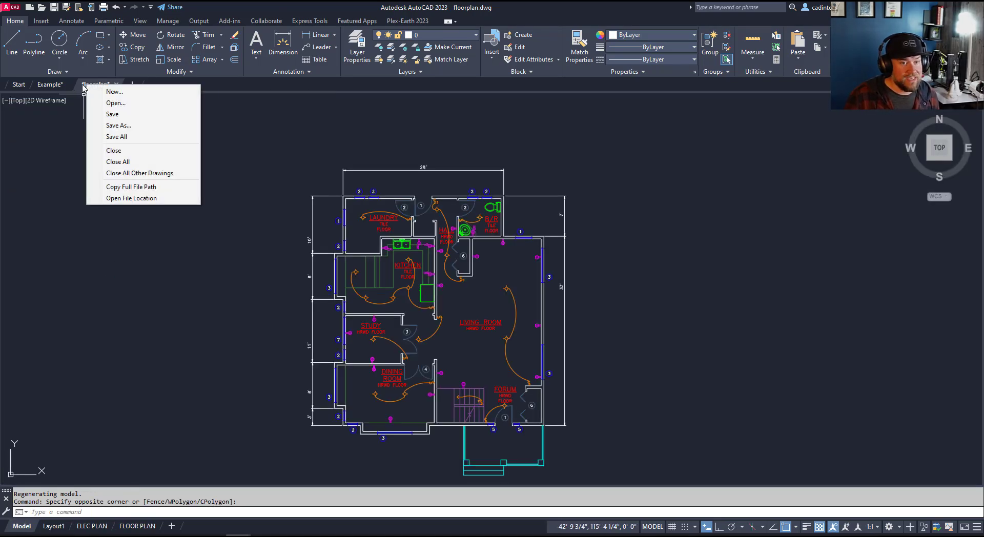
right_click(104, 86)
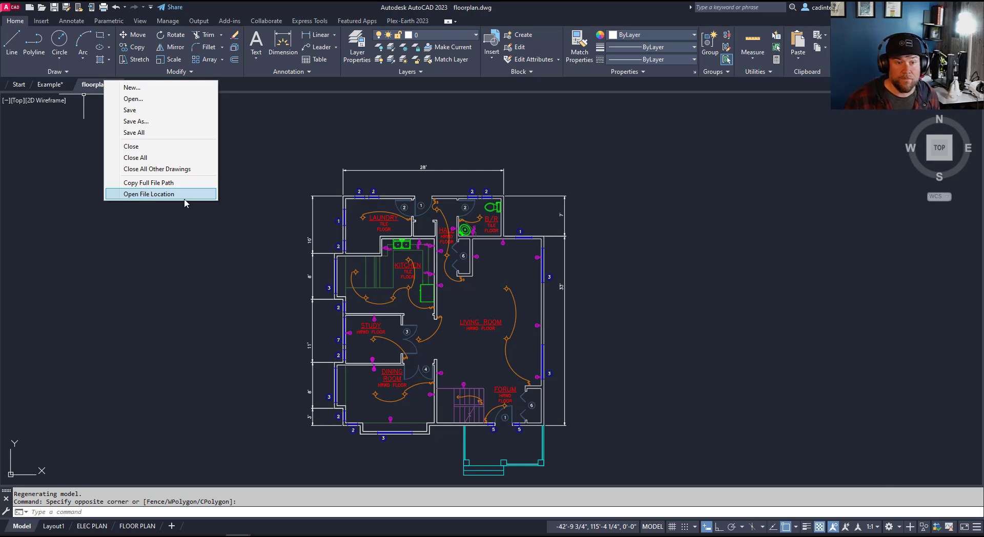
left_click(150, 195)
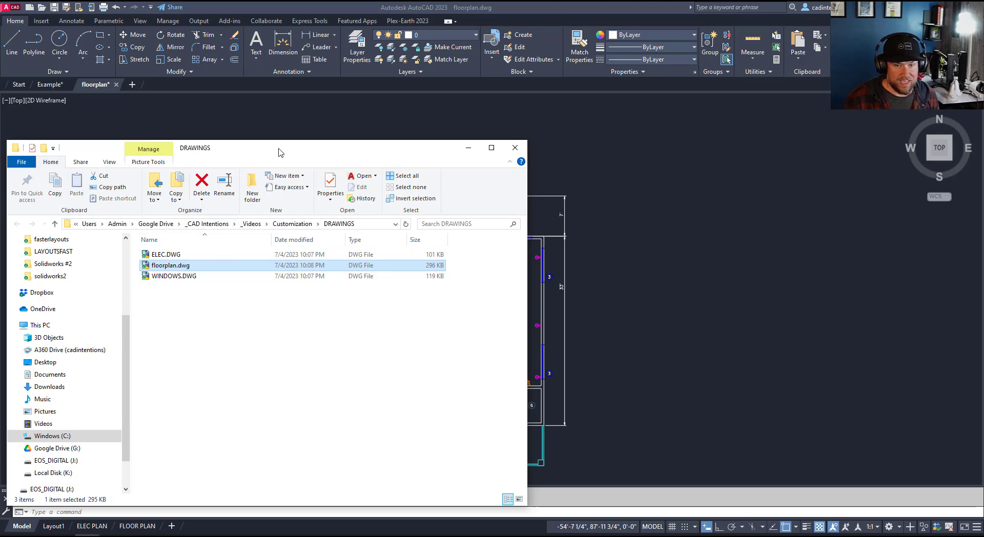
left_click(280, 128)
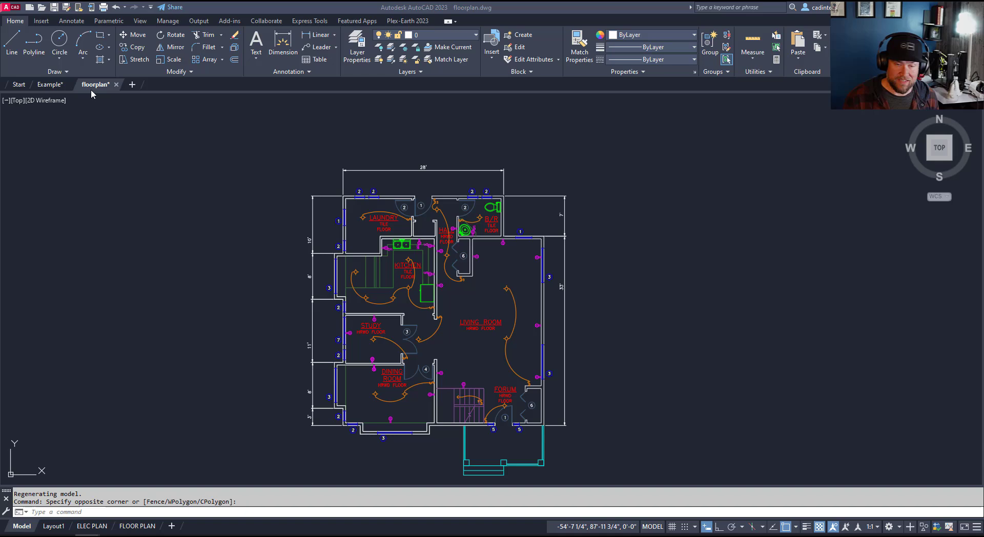
mouse_move(91, 90)
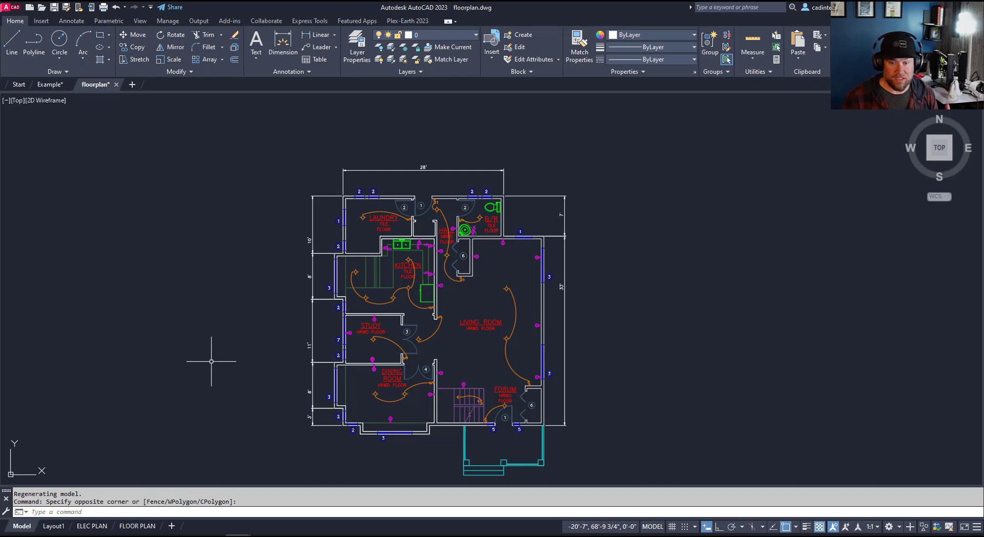
Step: Drag WINDOWS.DWG from the DRAWINGS folder into AutoCAD to open it as a new drawing
left_click(231, 284)
left_click(188, 241)
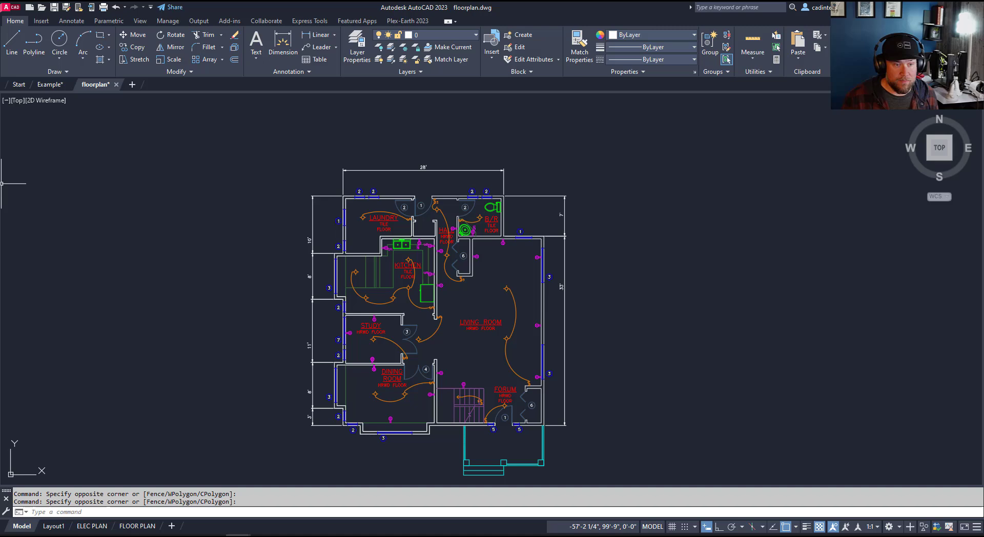
left_click_drag(0, 132, 430, 143)
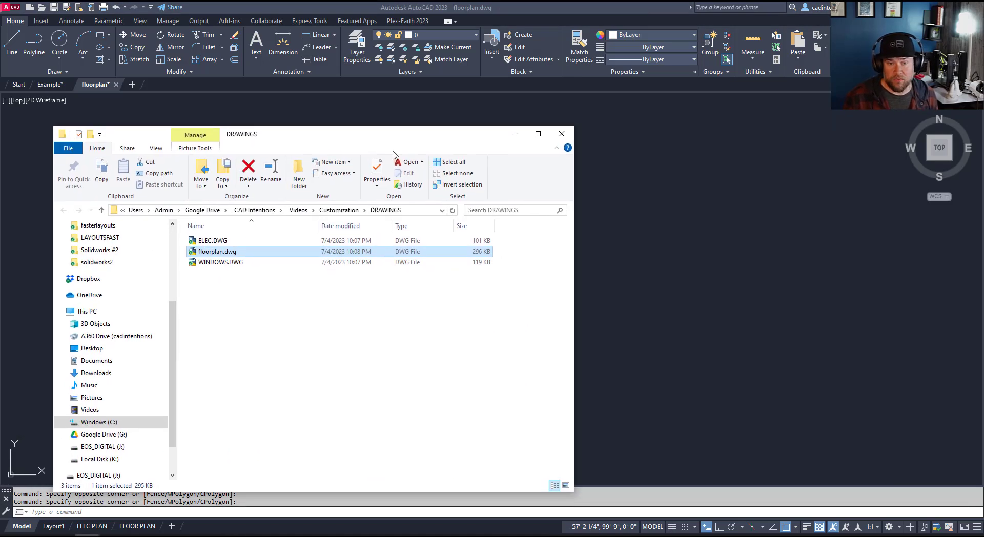
mouse_move(211, 263)
left_mouse_down()
mouse_move(256, 265)
mouse_move(370, 68)
mouse_move(383, 8)
mouse_move(503, 16)
mouse_move(453, 8)
left_mouse_up()
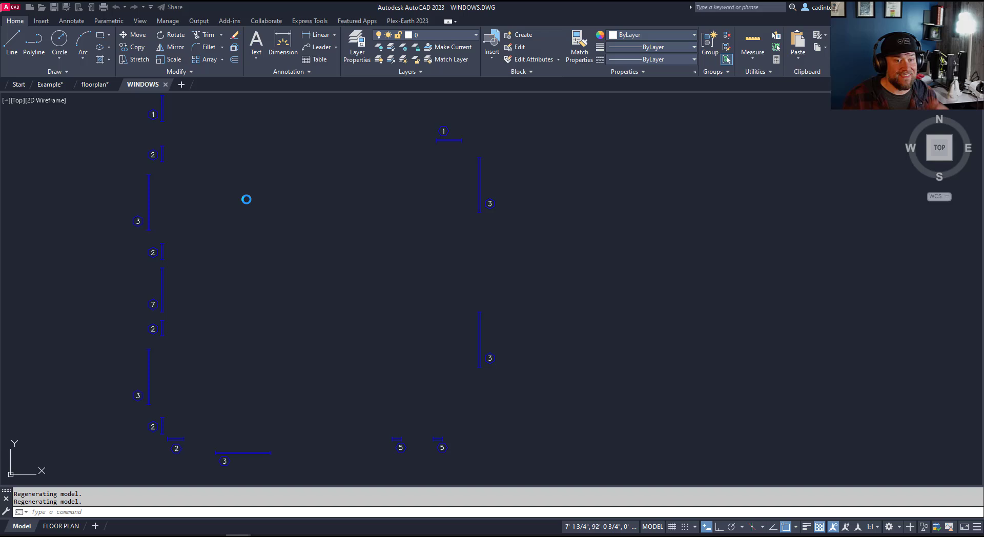
Step: Switch back to the floorplan drawing tab and cancel the stray selection window
left_click(97, 85)
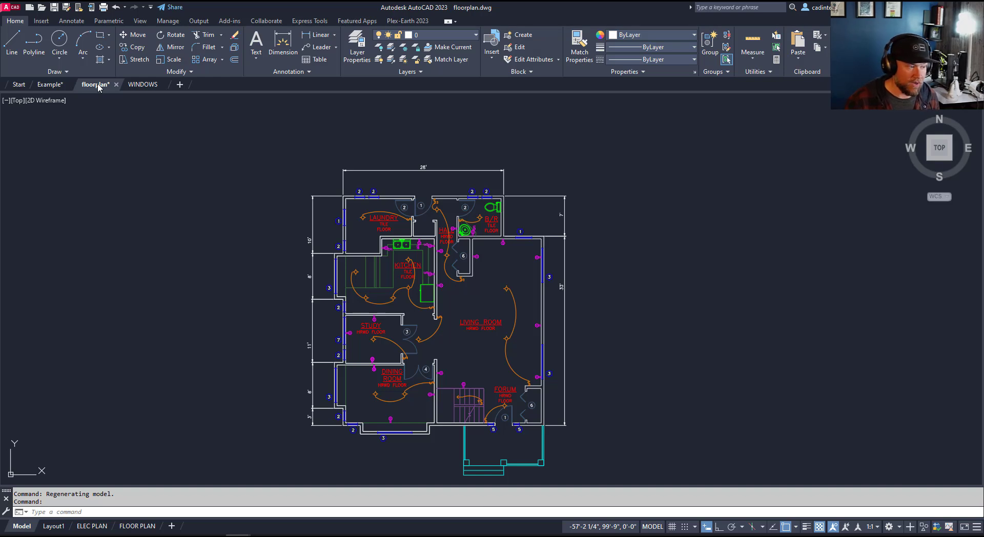
left_click(189, 189)
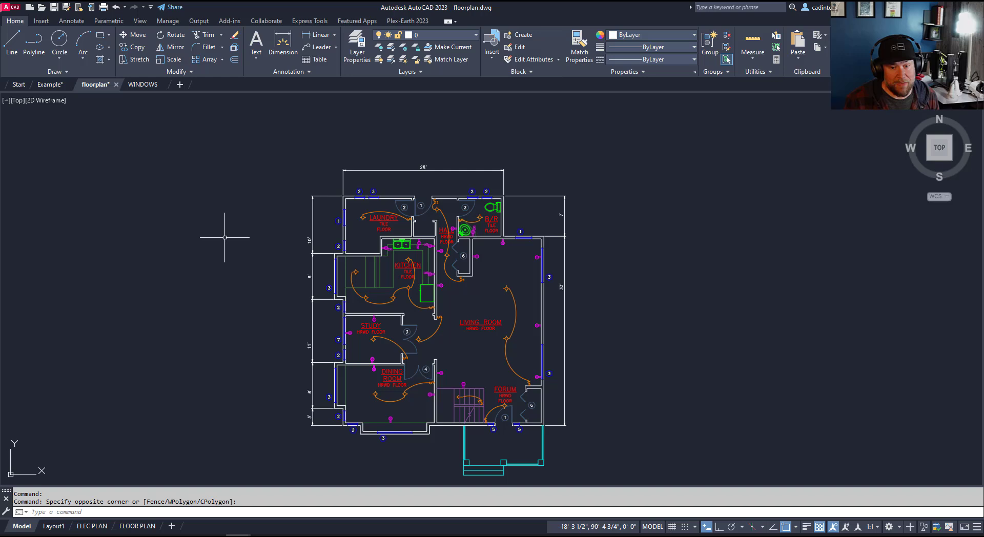
key("Escape")
key("Escape")
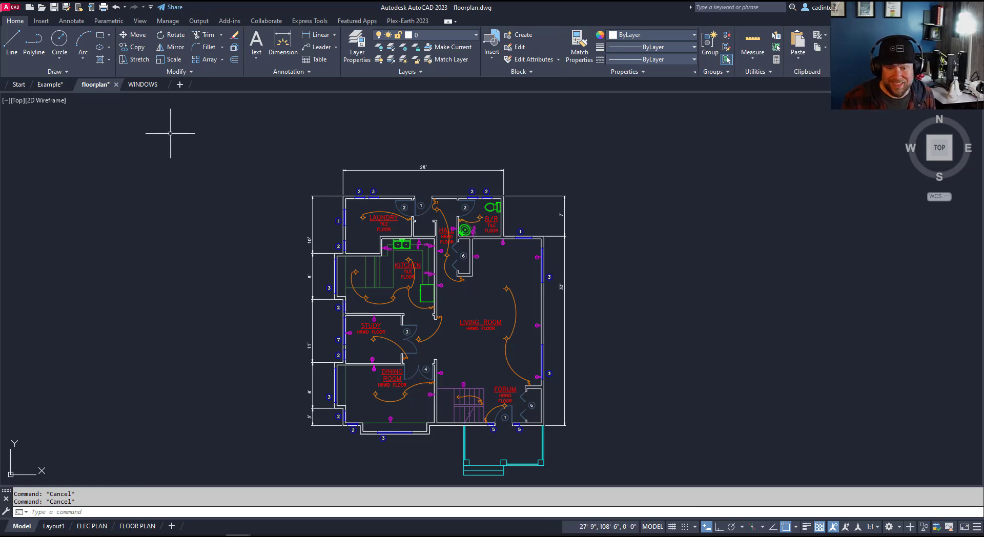
Step: Show the classic menu bar and turn on the Draw Order toolbar from Tools > Toolbars > AutoCAD
left_click(150, 8)
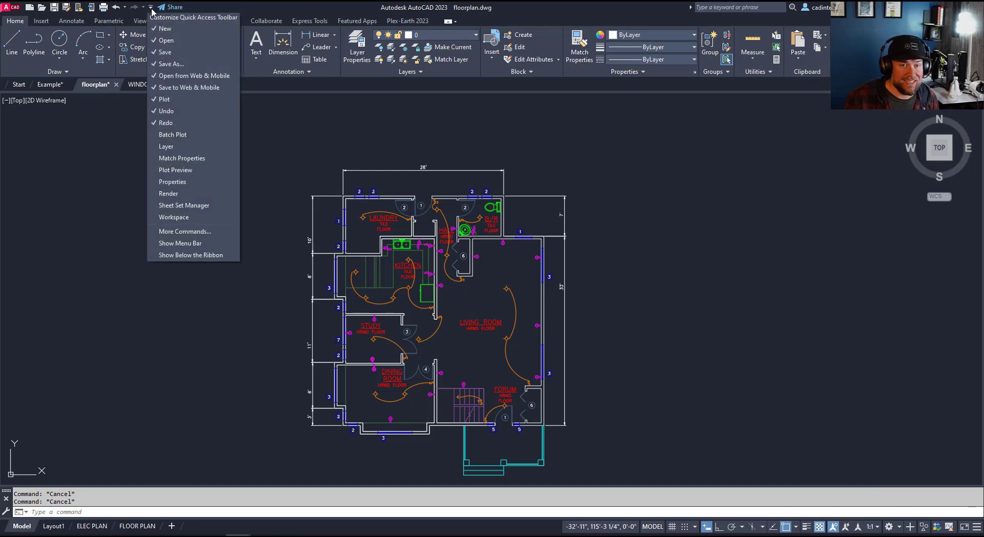
left_click(180, 242)
left_click(141, 19)
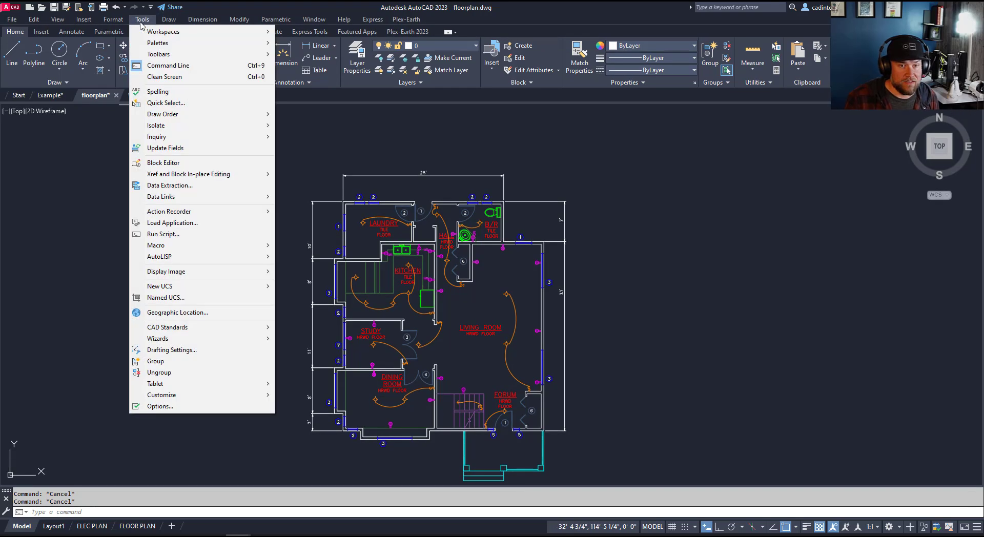
mouse_move(157, 55)
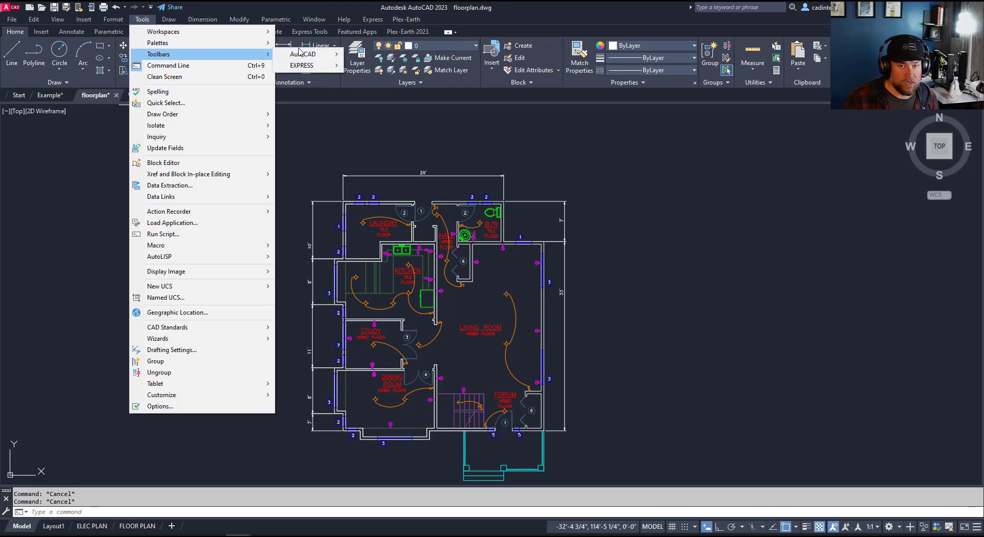
mouse_move(303, 55)
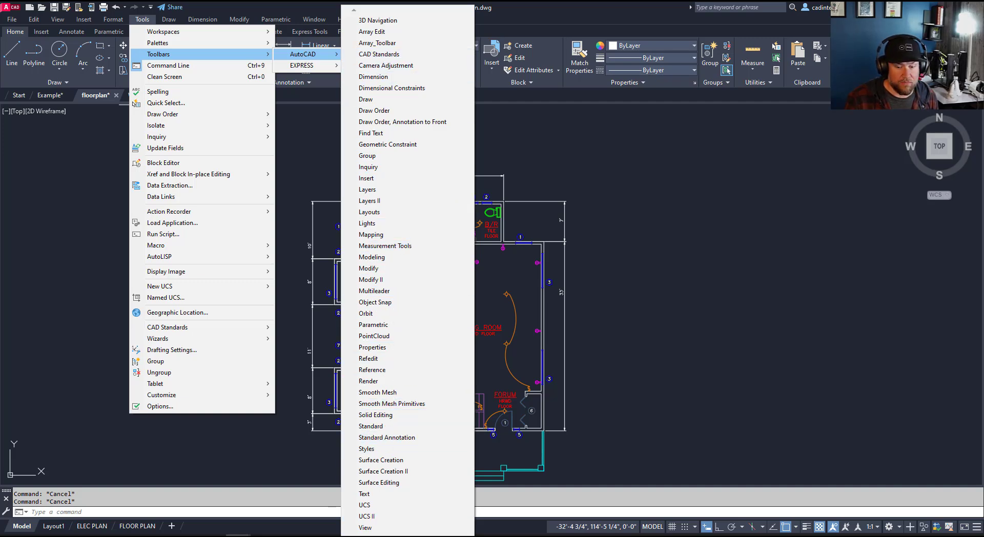
mouse_move(407, 534)
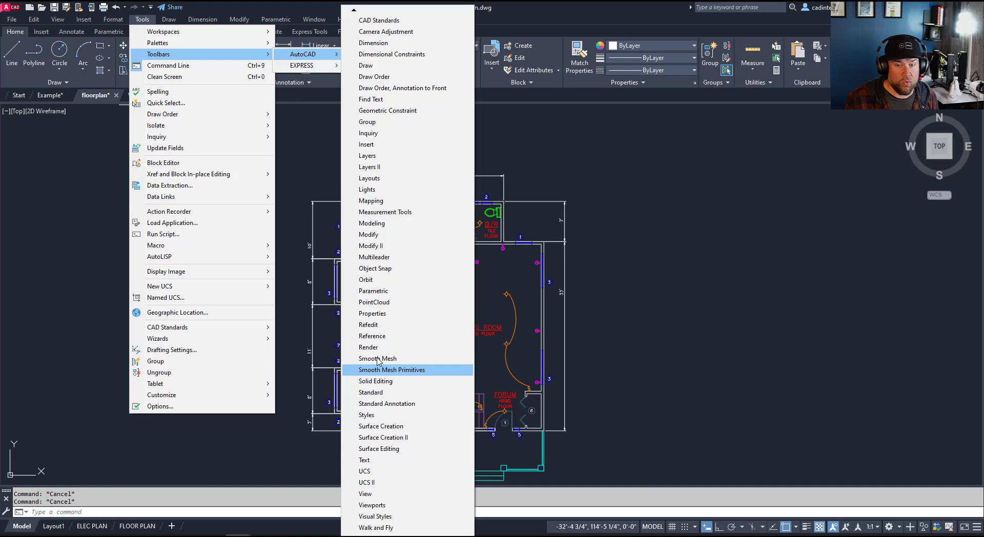
left_click(377, 76)
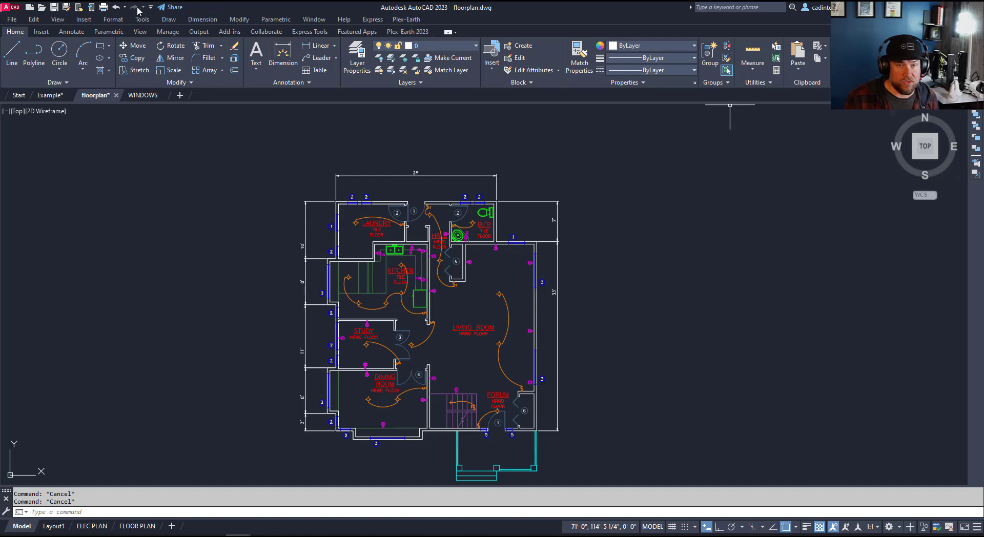
Step: Show every classic toolbar with -TOOLBAR, ALL, Show
left_click(142, 218)
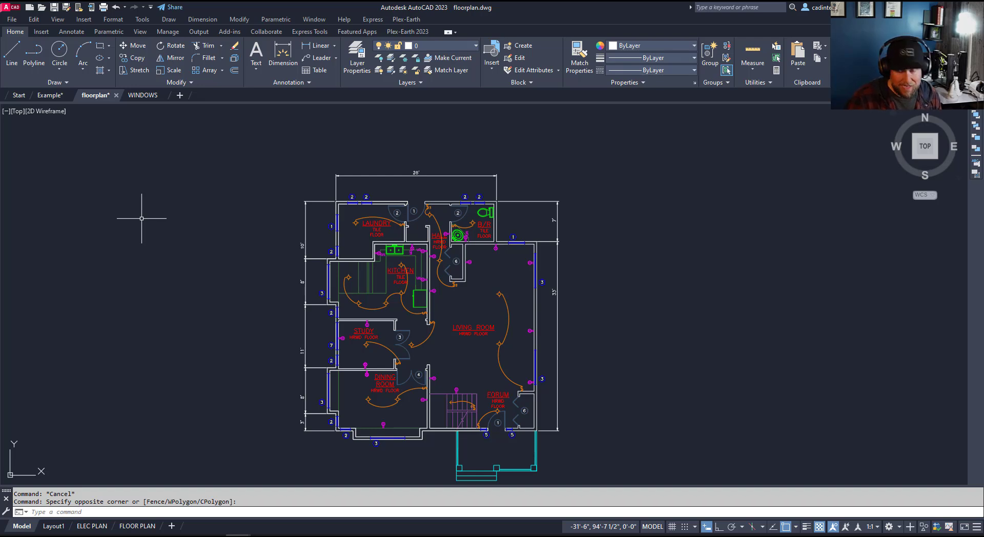
type("-T")
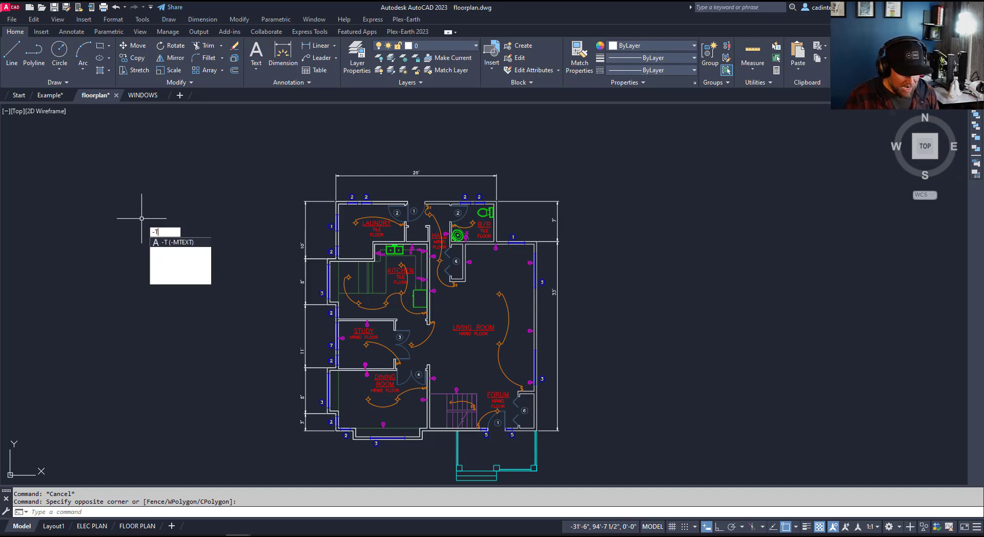
type("OOLBA")
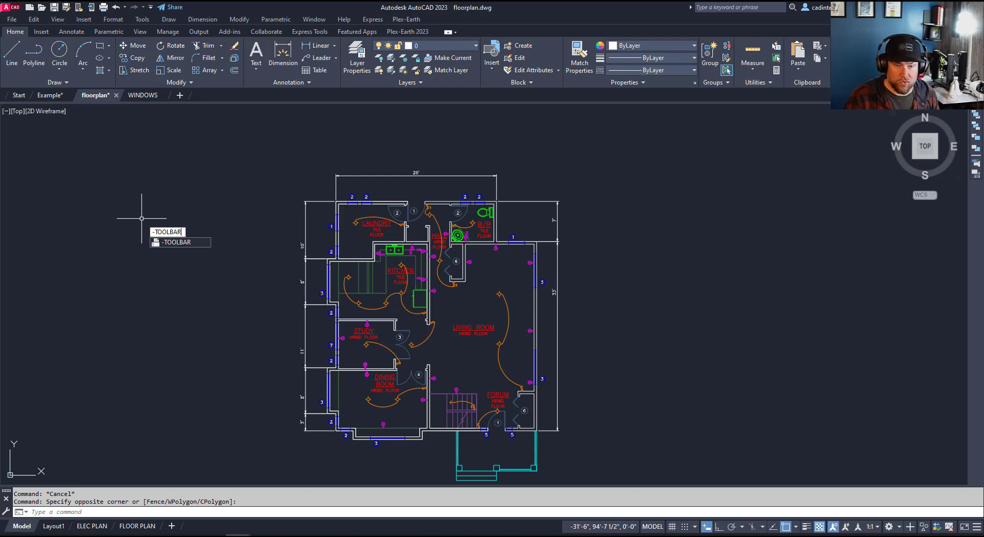
type("R")
key("Return")
type("ALL")
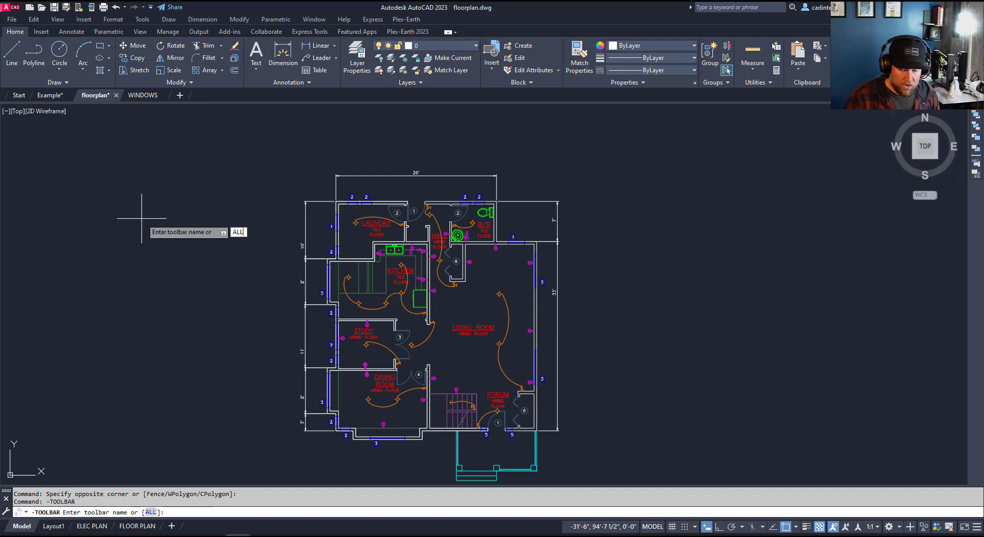
key("Return")
type("SHOW")
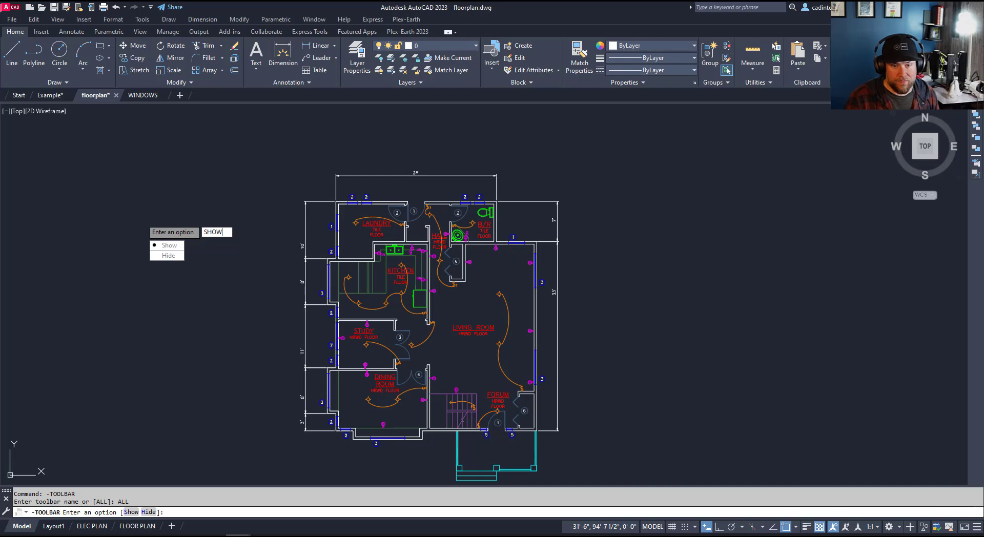
key("Return")
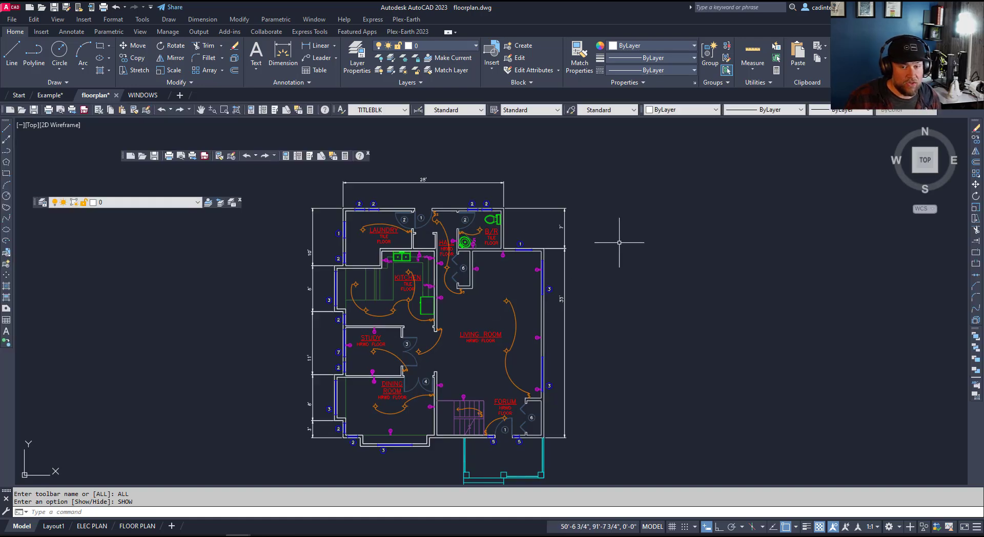
Step: Close the floating Standard toolbar and move the Layers toolbar to the right
middle_click_drag(657, 178, 608, 176)
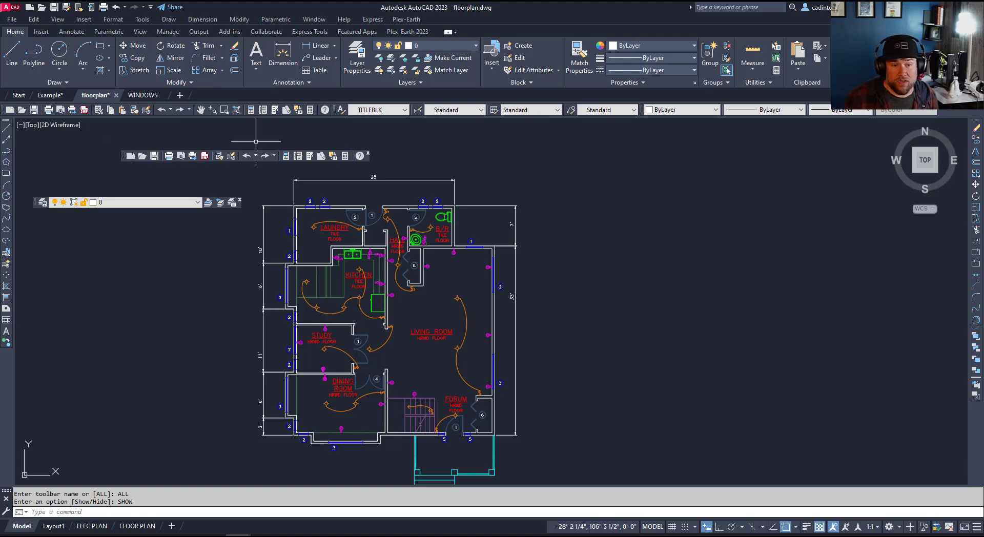
left_click(369, 153)
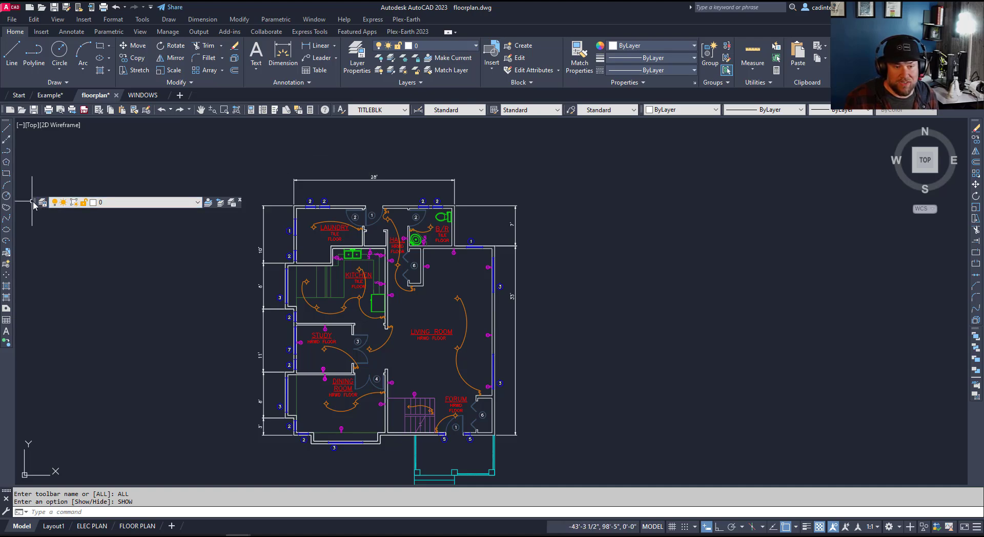
mouse_move(41, 202)
left_mouse_down()
mouse_move(186, 170)
mouse_move(645, 160)
left_mouse_up()
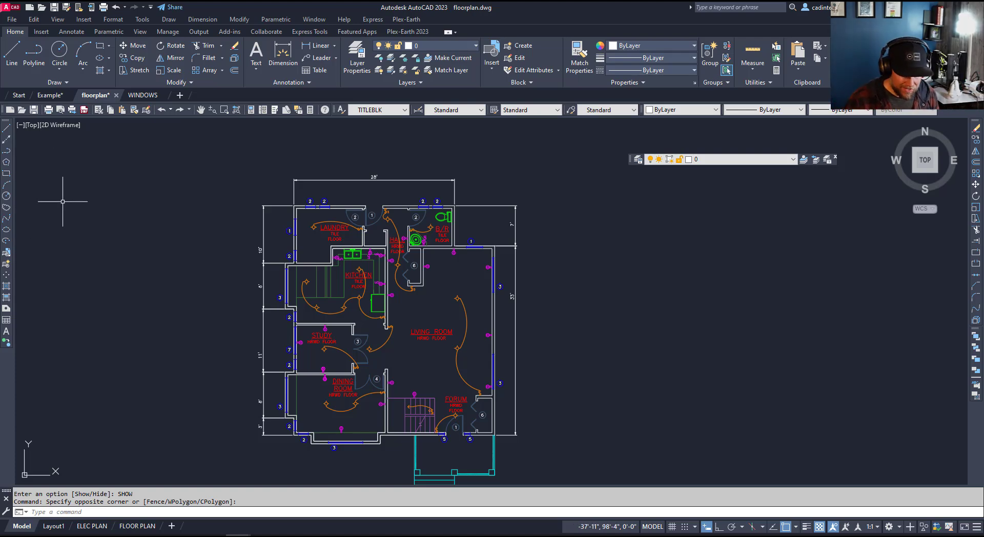
type("lay")
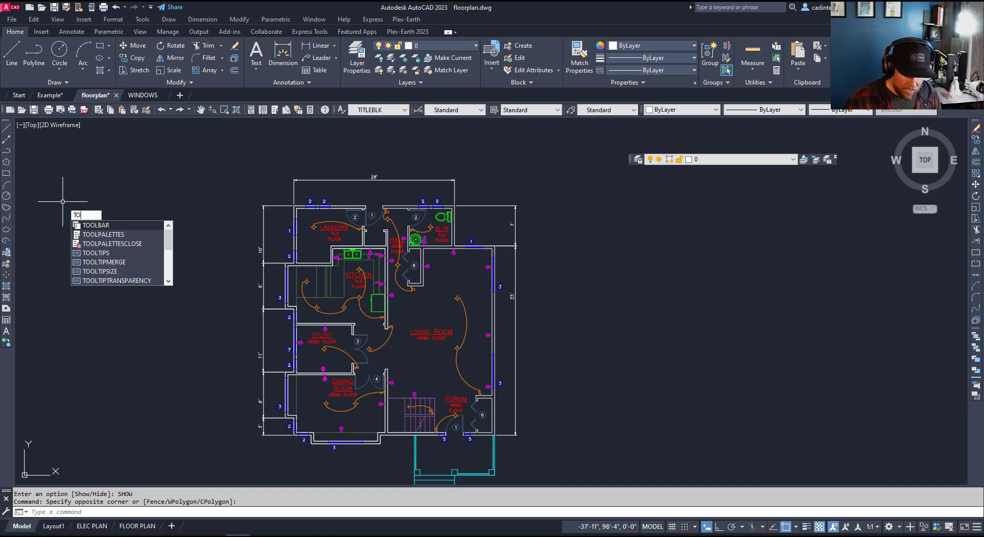
key("BackSpace")
key("BackSpace")
key("BackSpace")
type("-")
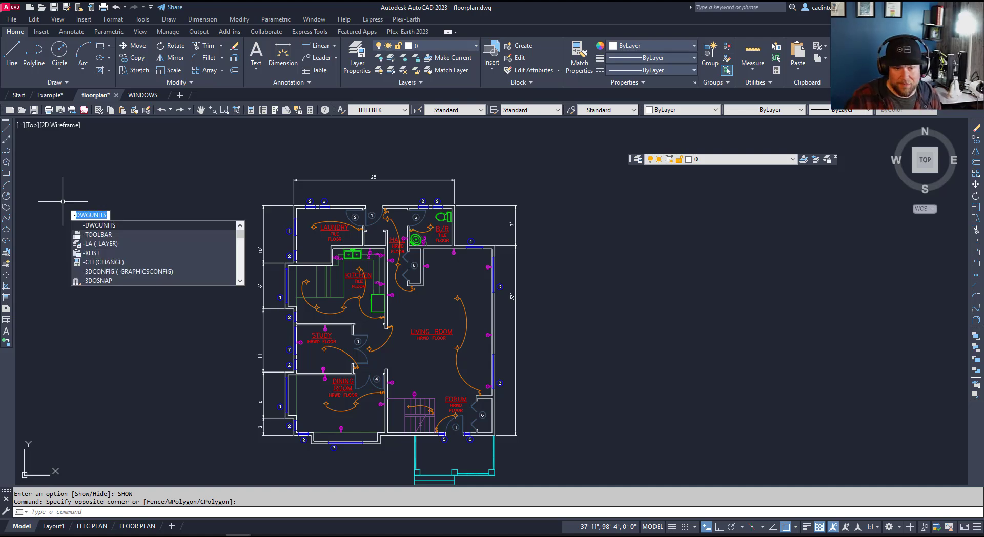
type("t")
key("Return")
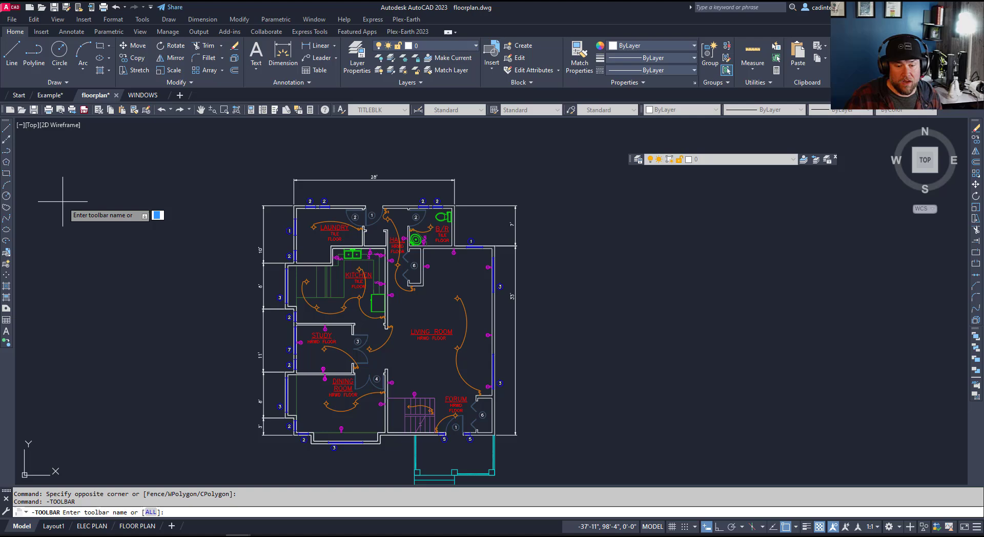
type("ALL")
key("Return")
type("H")
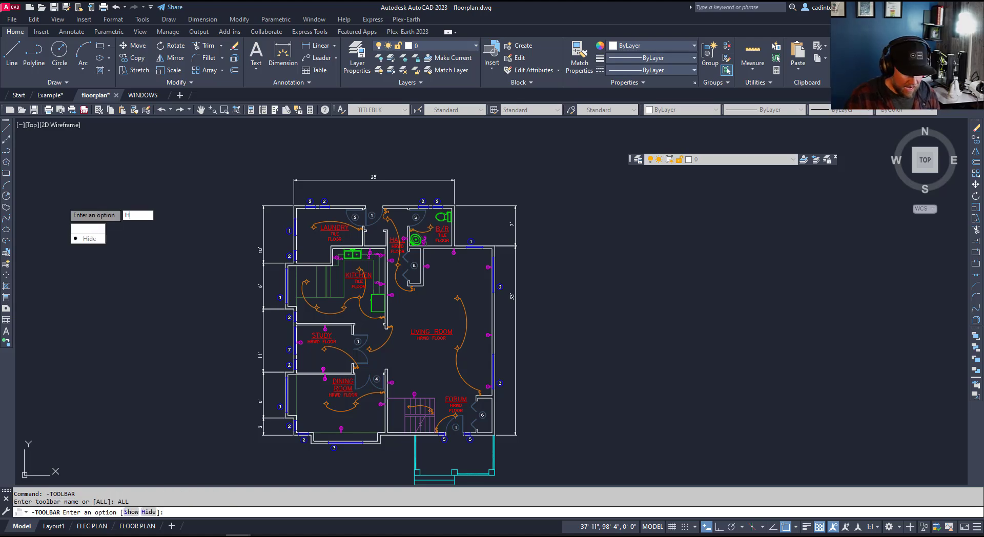
type("ide")
key("Return")
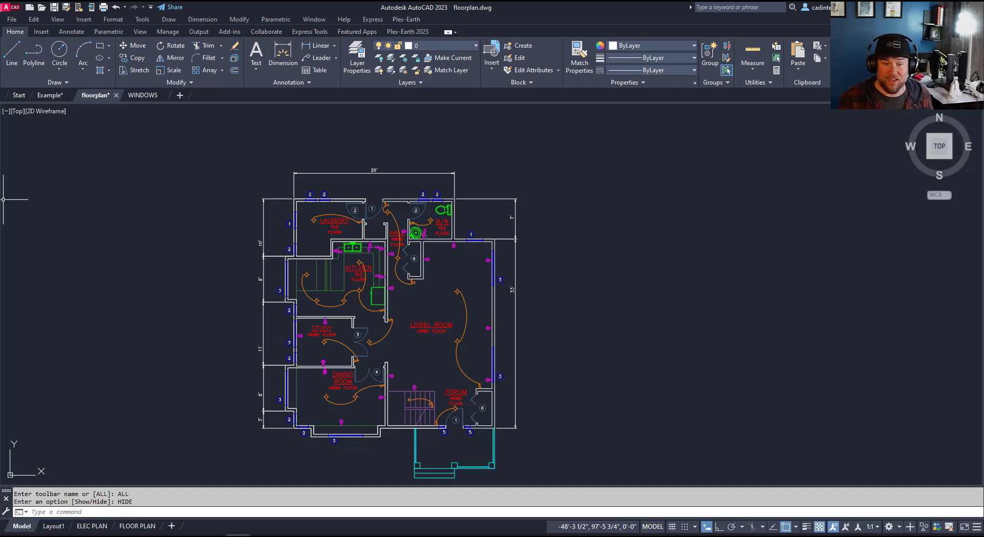
left_click(177, 198)
Step: Turn on the Draw Order toolbar from Tools > Toolbars > AutoCAD
key("Escape")
key("Escape")
key("Escape")
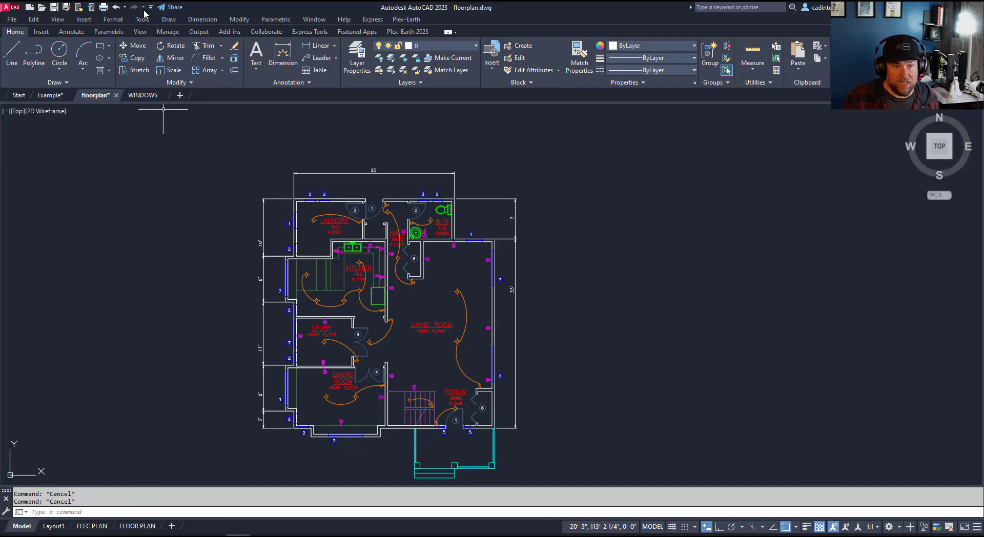
left_click(150, 6)
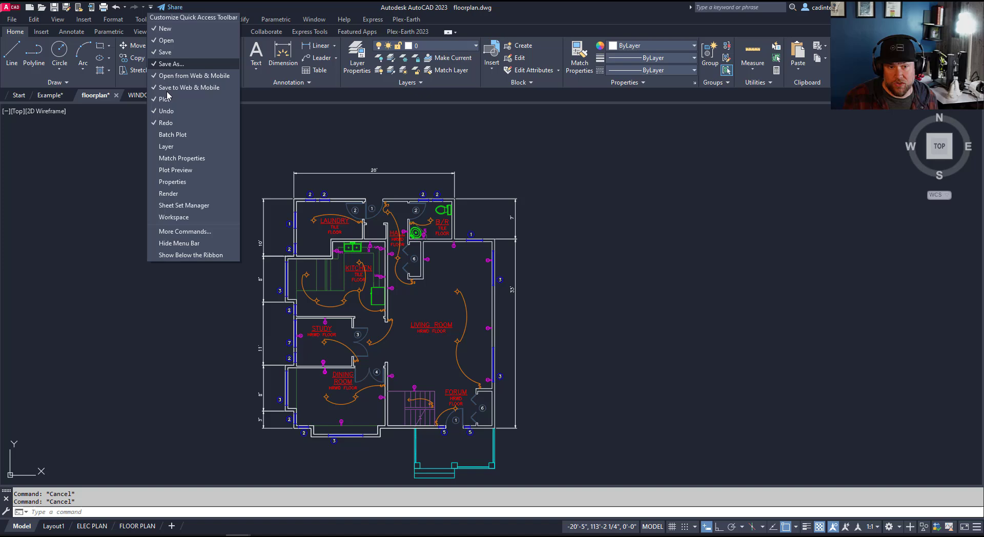
left_click(146, 19)
left_click(146, 19)
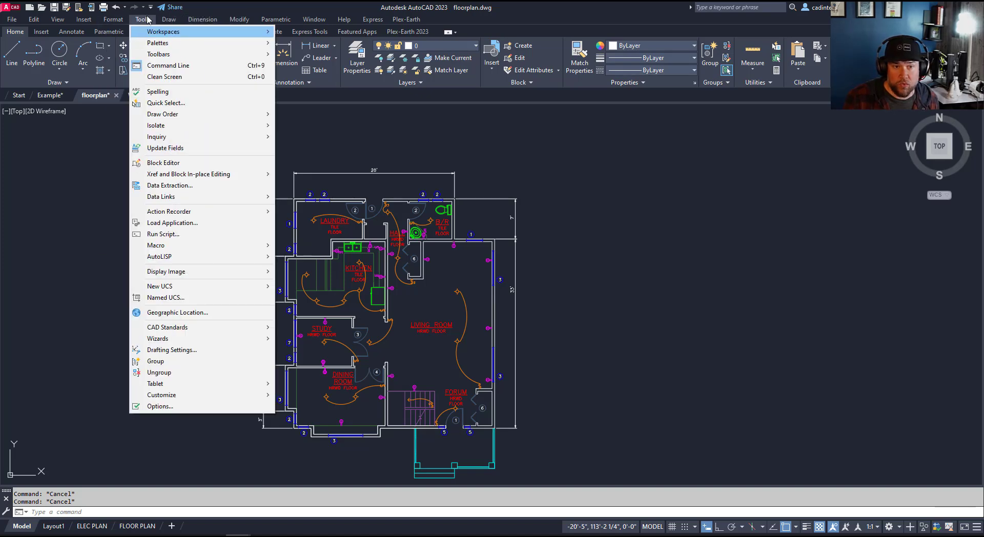
mouse_move(158, 56)
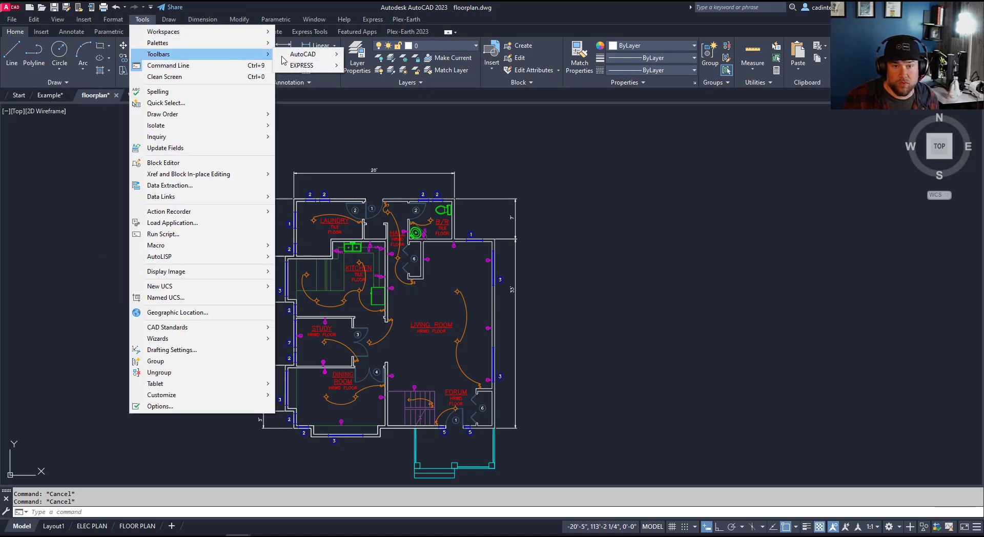
mouse_move(282, 57)
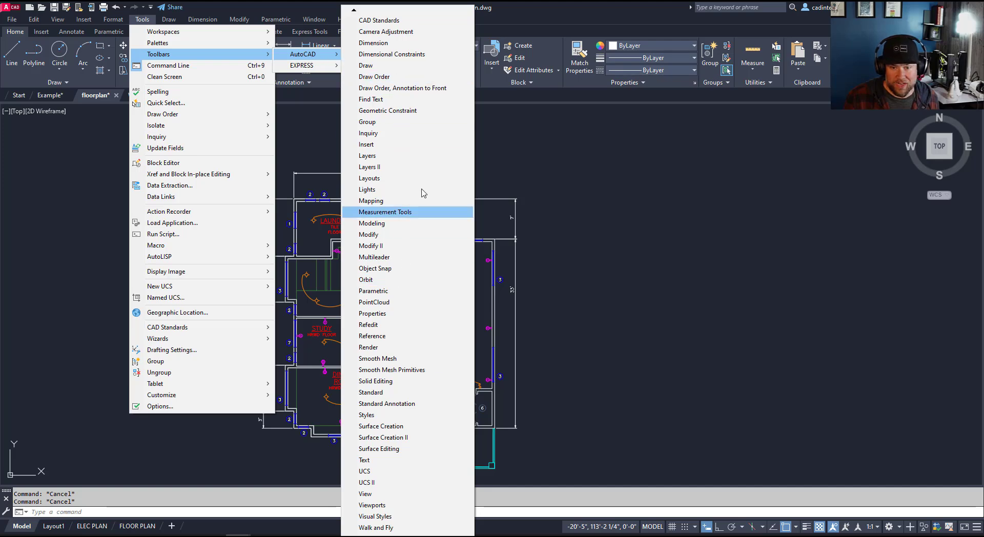
left_click(381, 77)
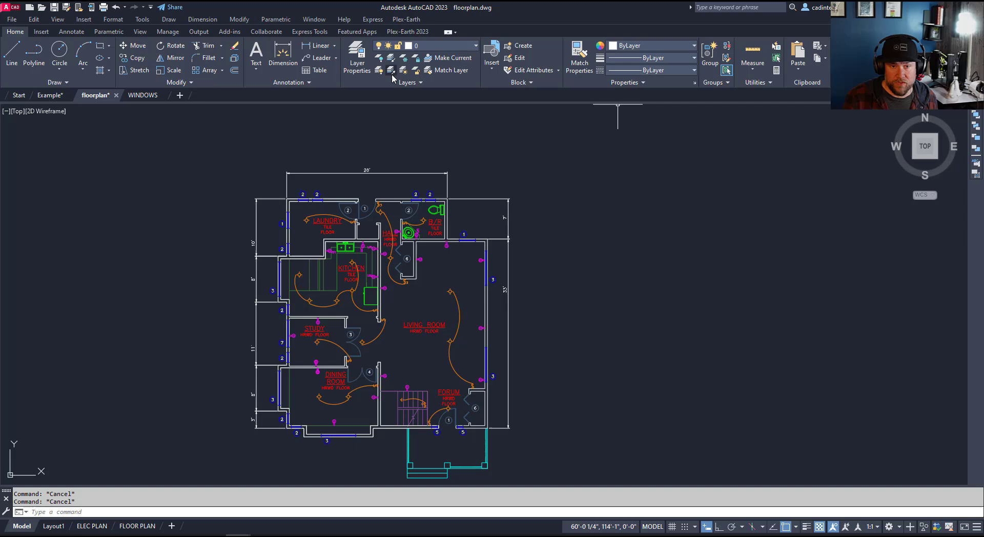
Step: Turn on the Layers toolbar and dock it above the drawing beside Draw Order
left_click(142, 20)
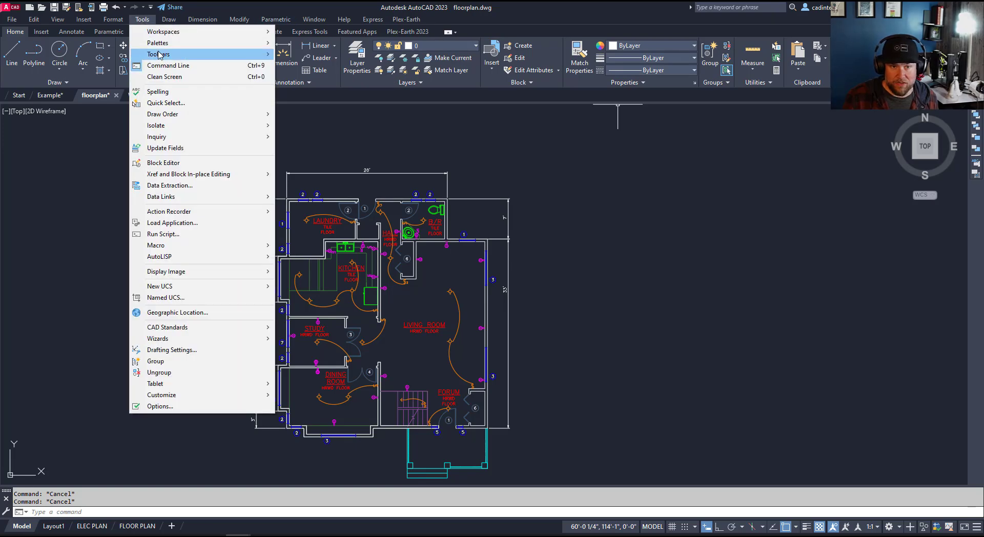
mouse_move(159, 55)
mouse_move(300, 54)
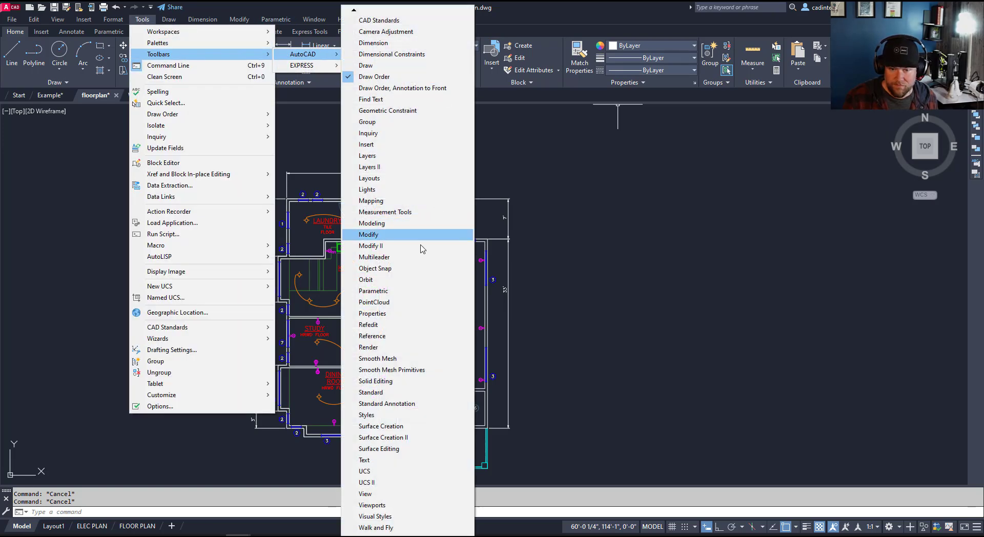
left_click(371, 160)
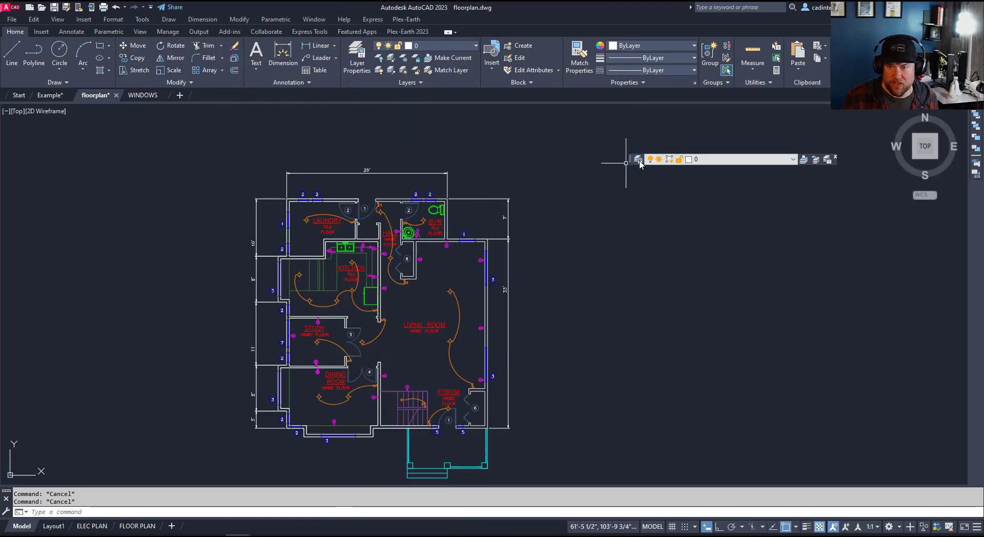
left_click_drag(630, 162, 423, 102)
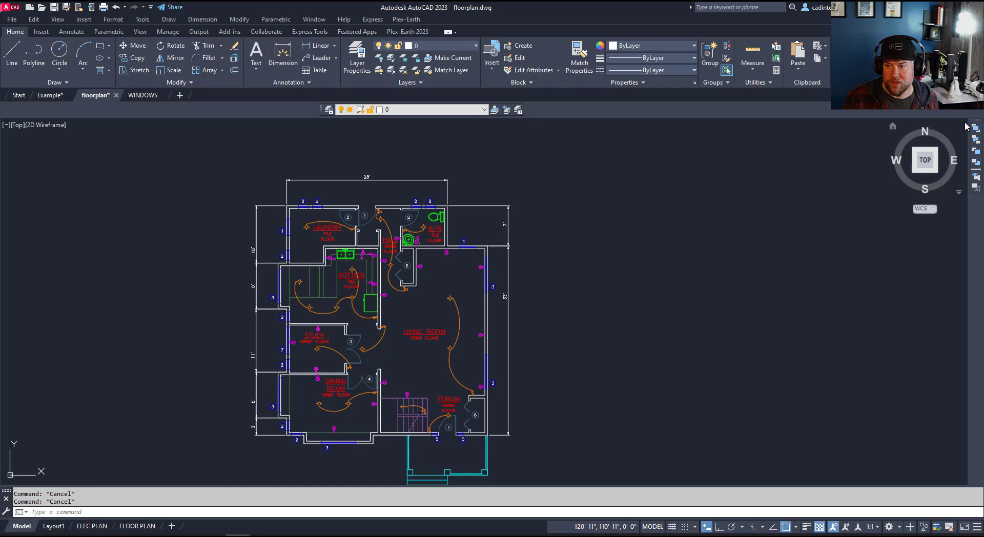
left_click_drag(976, 123, 612, 109)
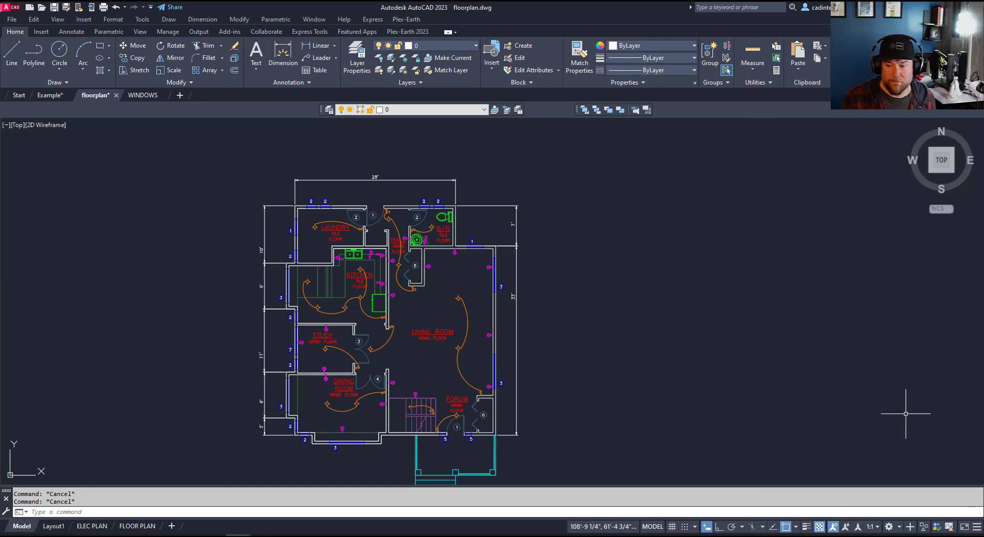
Step: Use the workspace gear's Save Current As to save the layout under the user's name
left_click(896, 529)
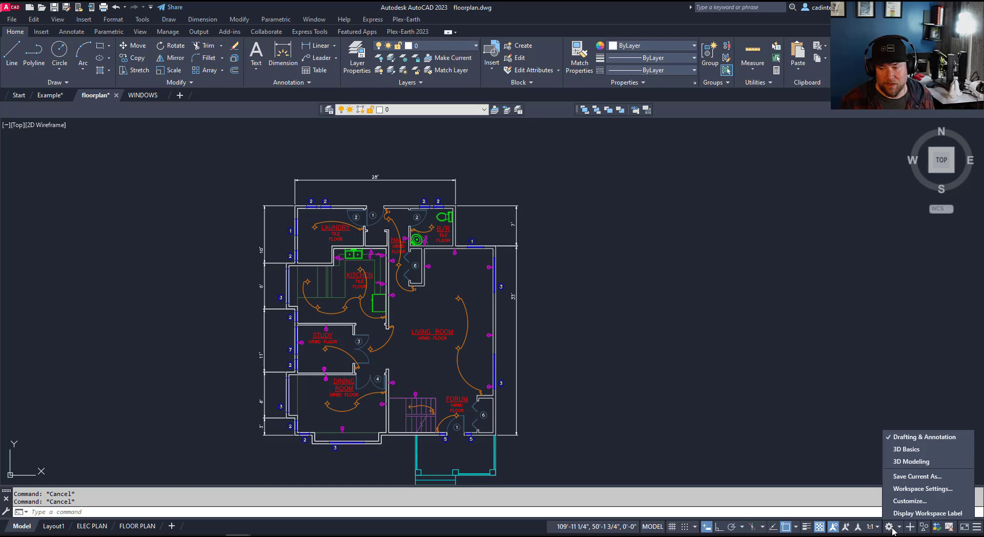
left_click(917, 477)
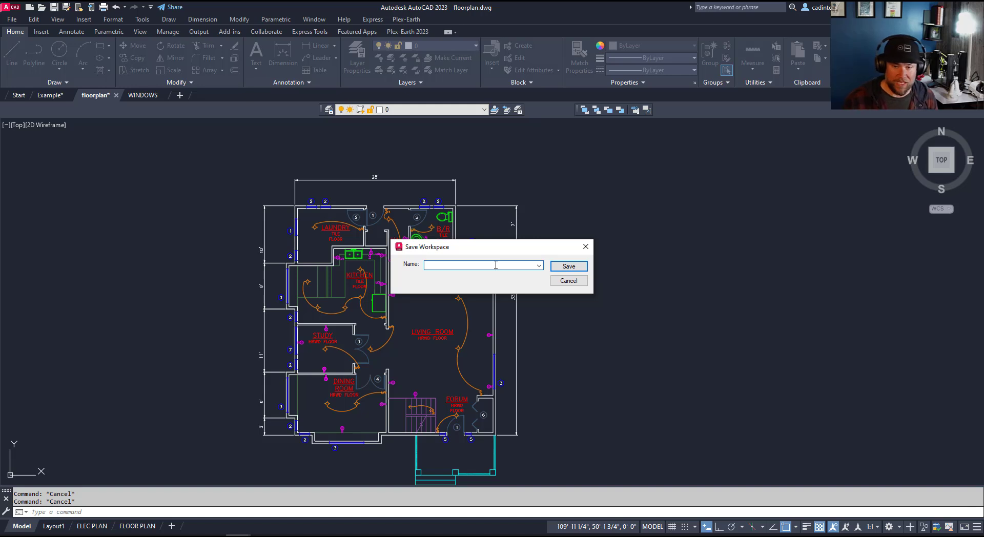
type("bRA")
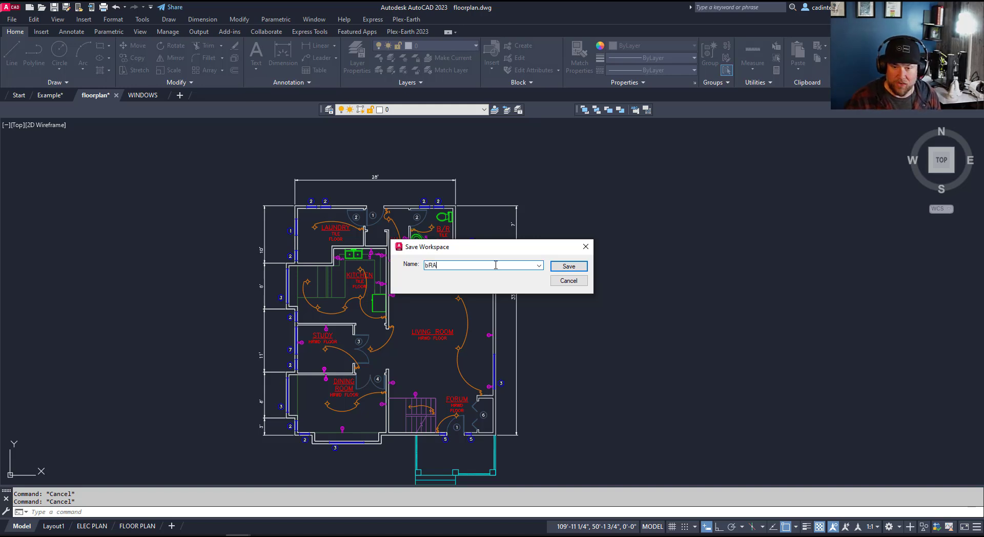
key("BackSpace")
key("BackSpace")
type("Brandon")
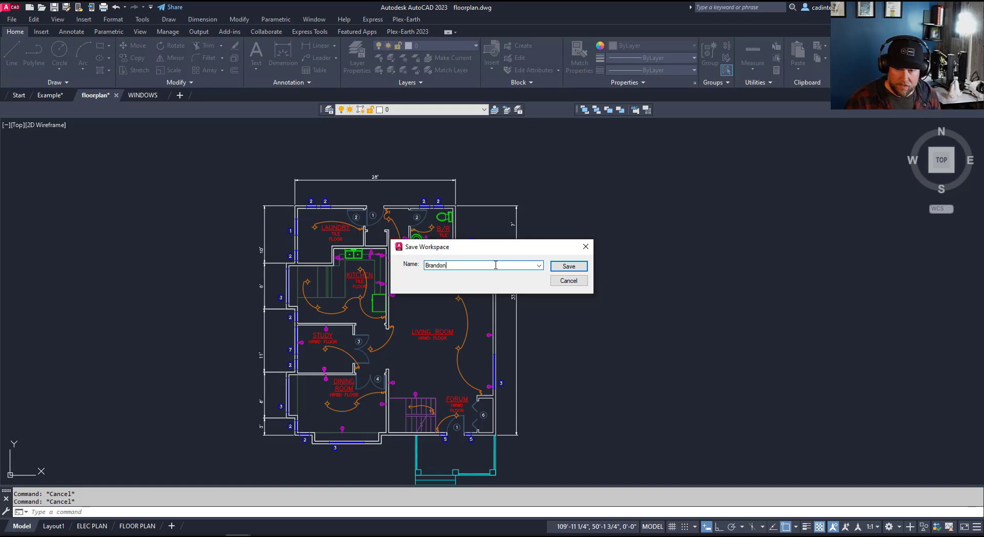
left_click(569, 266)
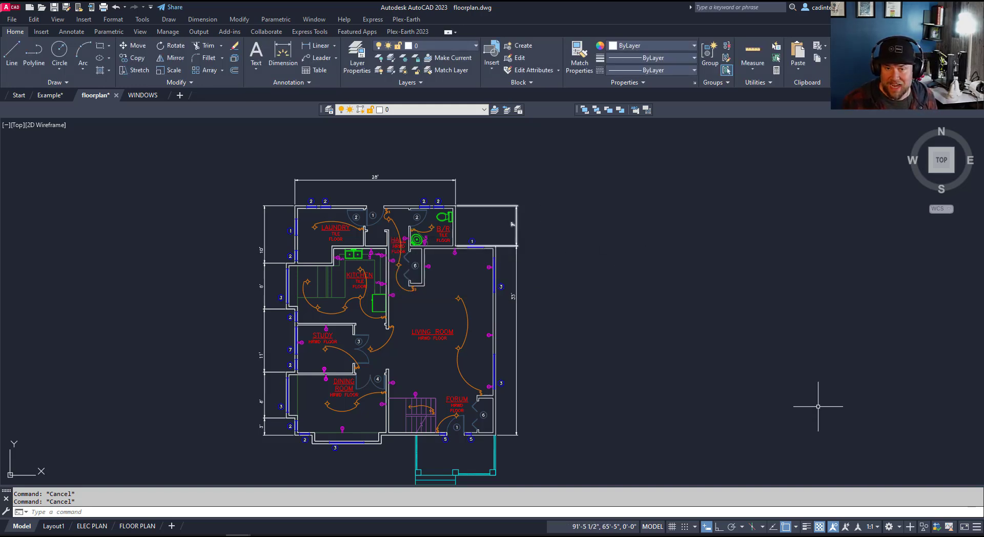
left_click(804, 353)
key("Escape")
Step: Switch to Drafting & Annotation, then back to the custom user workspace
left_click(890, 526)
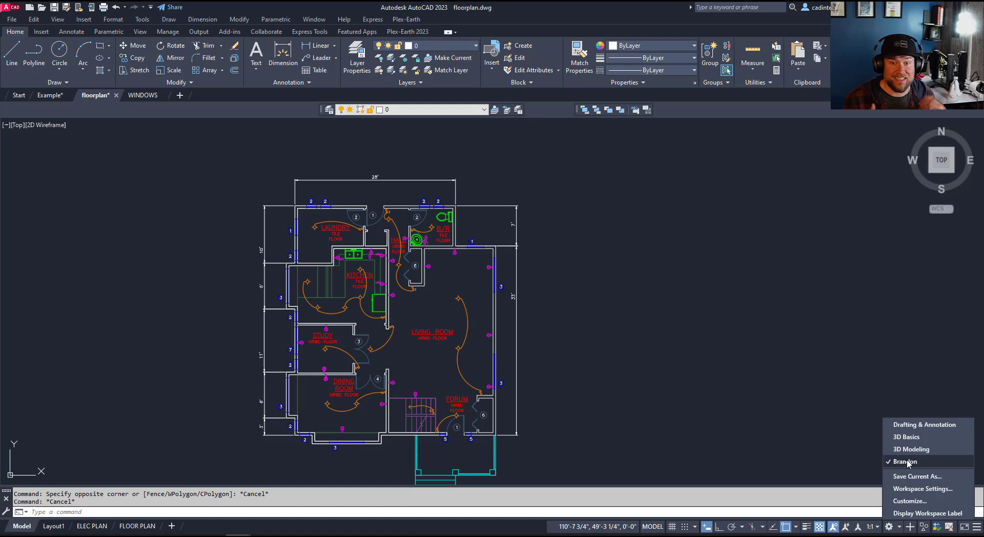
left_click(913, 426)
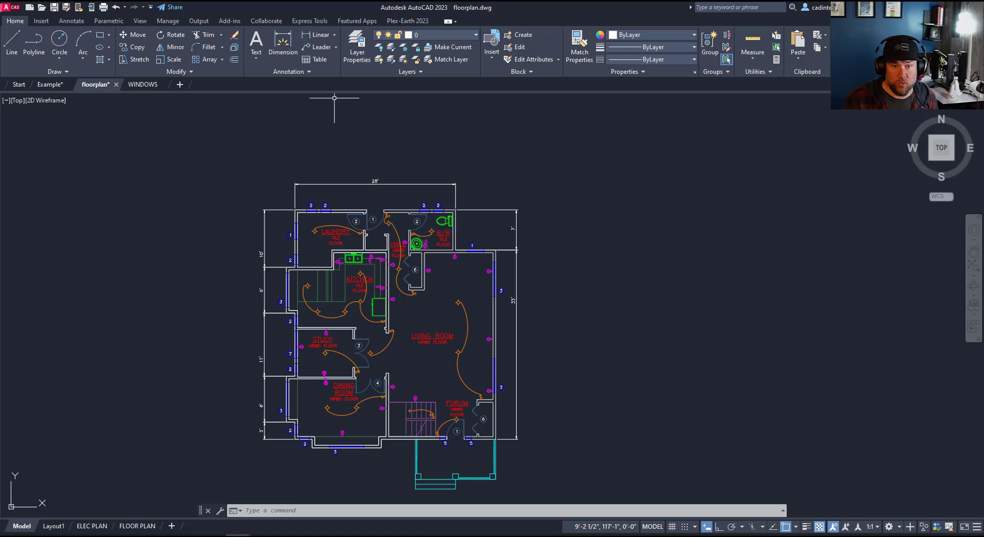
left_click(888, 526)
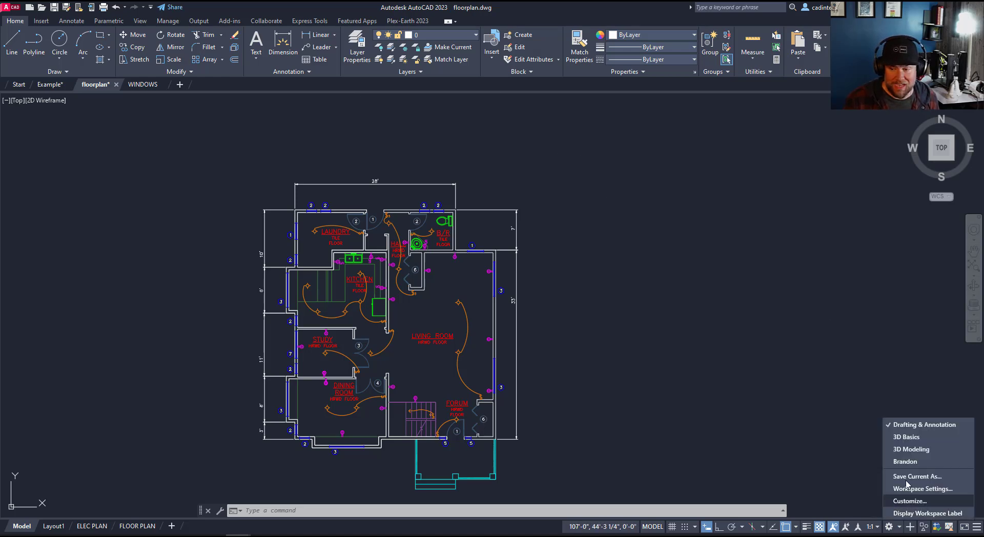
left_click(907, 464)
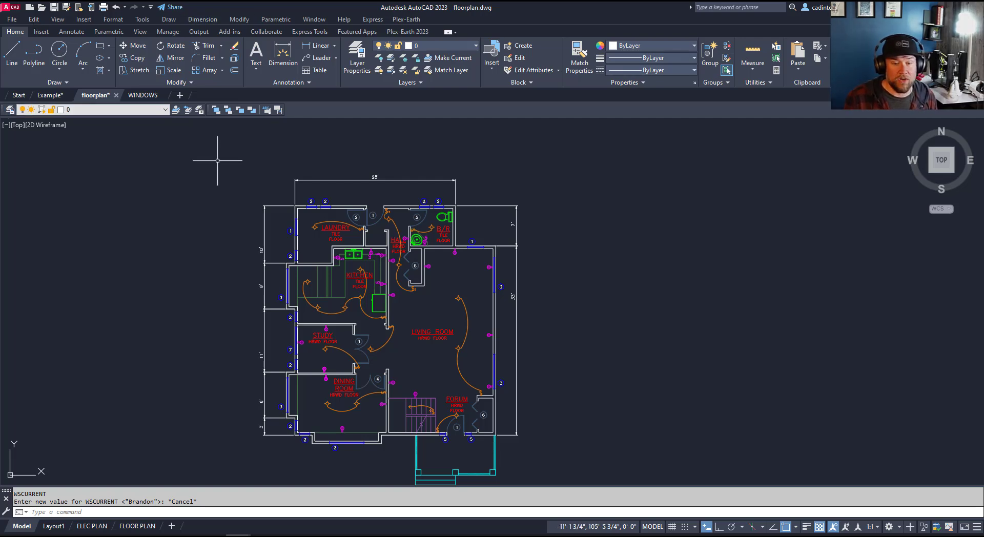
left_click(189, 220)
key("Escape")
key("Escape")
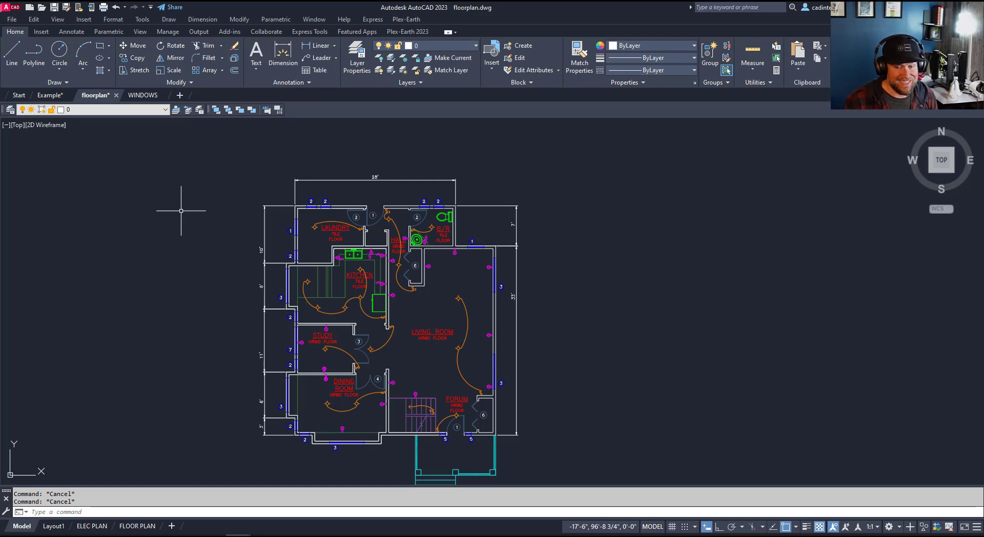
key("Escape")
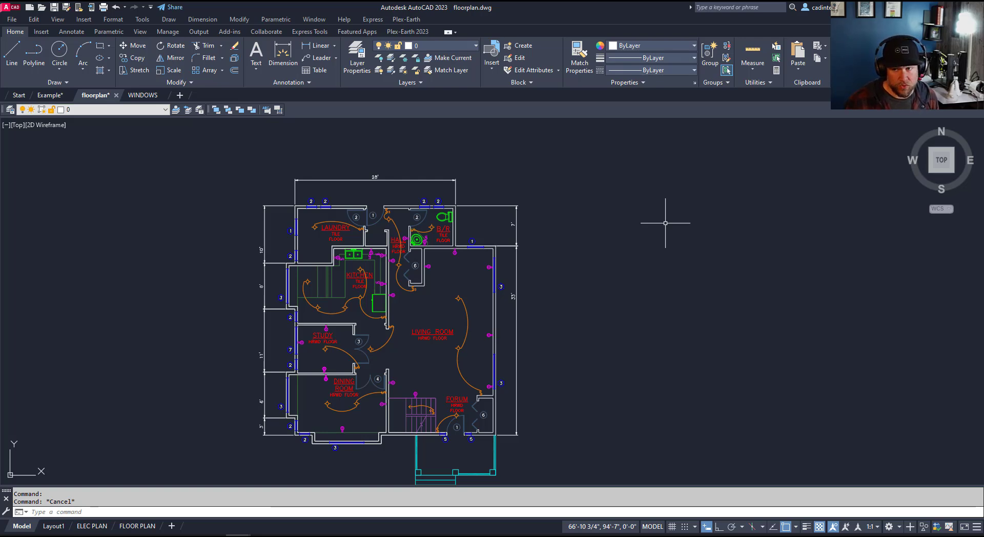
Step: Open the Tool Palettes window and position it at the right of the drawing area
right_click(777, 58)
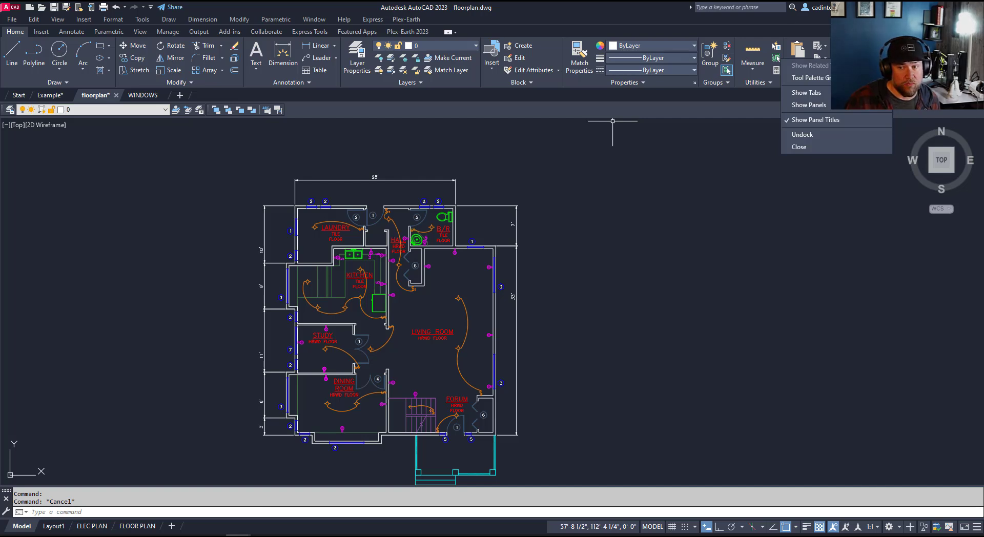
mouse_move(812, 77)
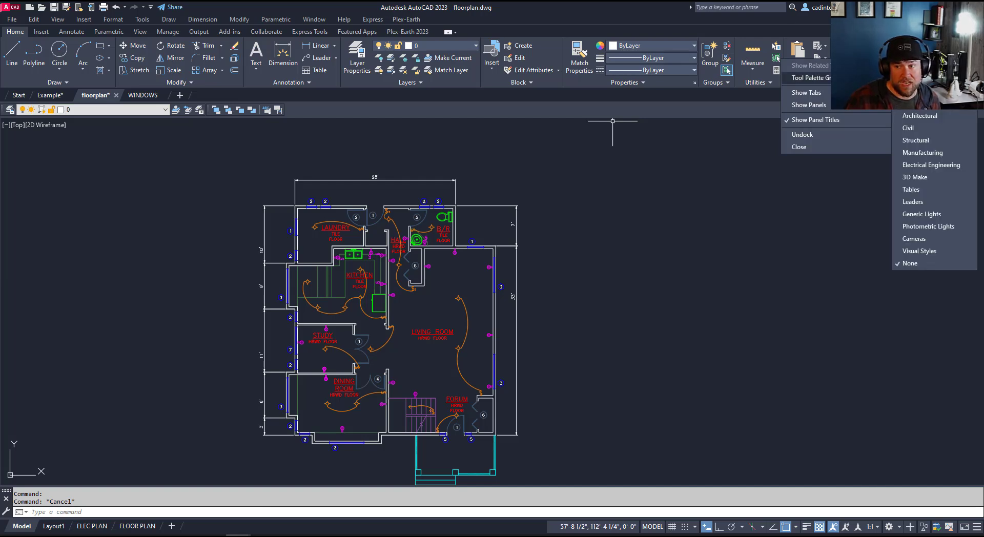
left_click(613, 121)
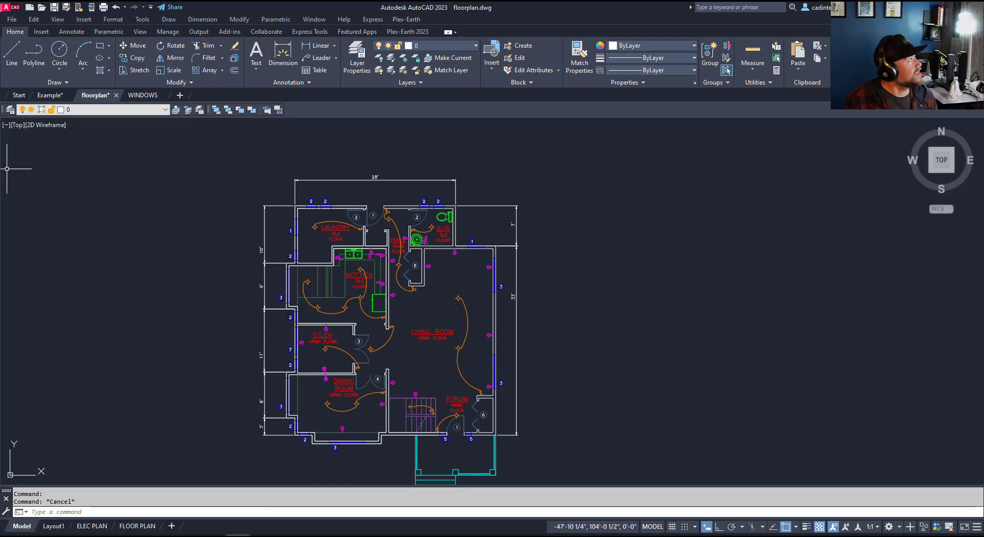
left_click(121, 317)
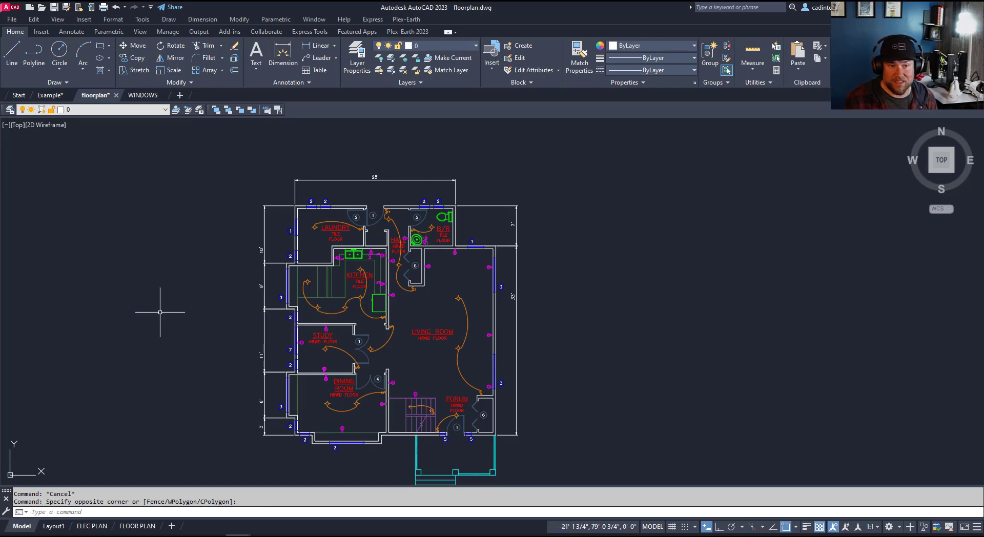
key("Escape")
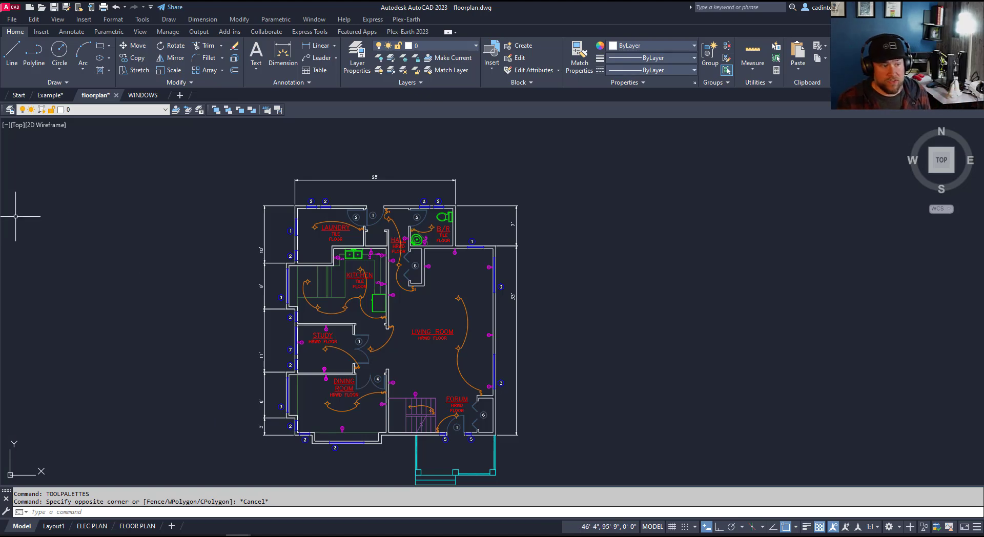
mouse_move(461, 243)
left_mouse_down()
mouse_move(788, 251)
mouse_move(838, 239)
mouse_move(840, 248)
left_mouse_up()
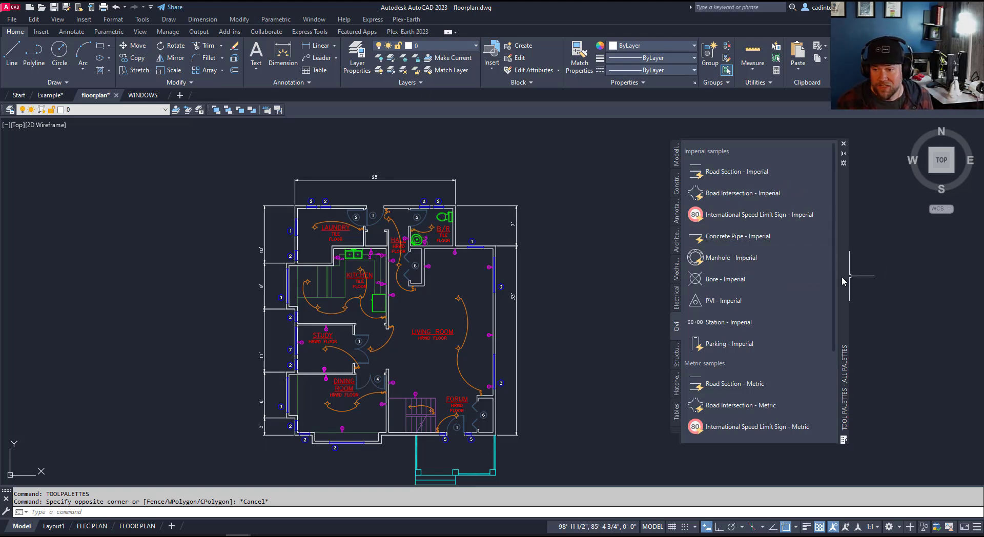
left_click_drag(841, 275, 881, 251)
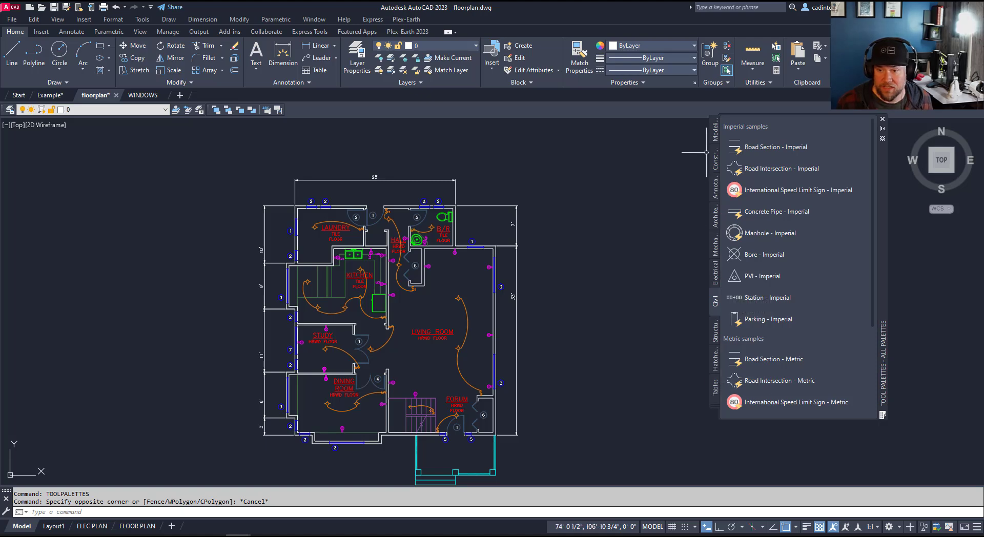
Step: Browse the Constraints, Annotation and Architectural tabs, then start placing Drawing Title - Imperial at 1:100
left_click(715, 131)
left_click(716, 163)
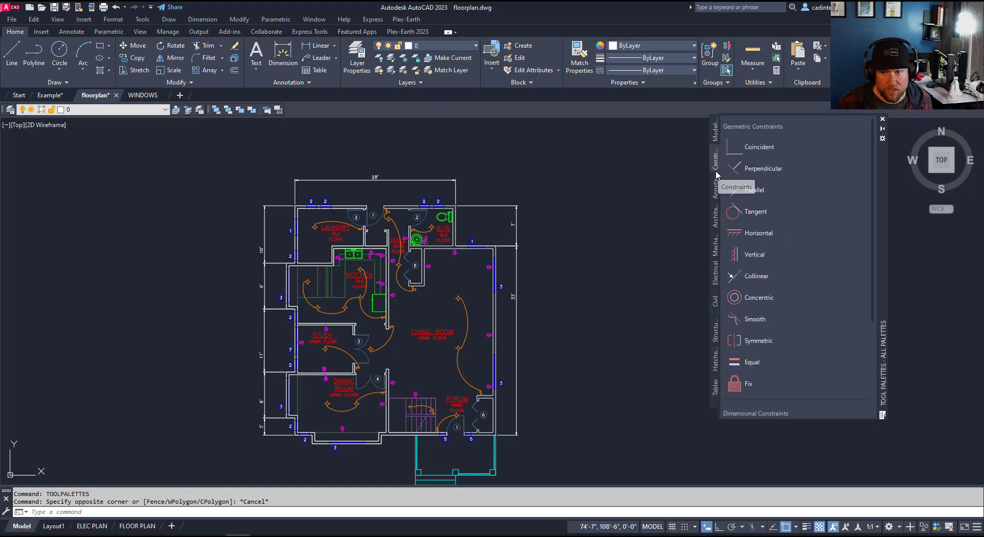
left_click(715, 194)
left_click(716, 218)
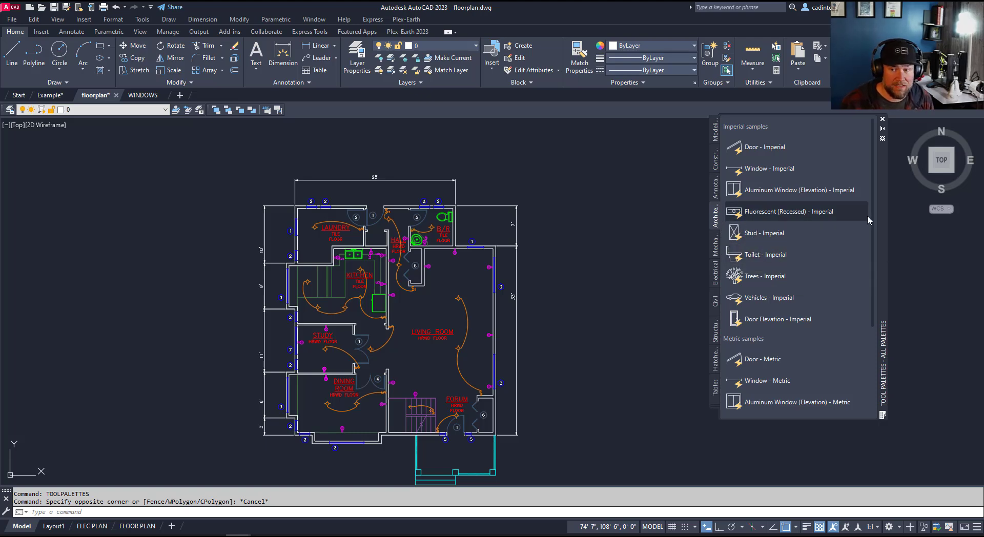
left_click_drag(882, 216, 885, 257)
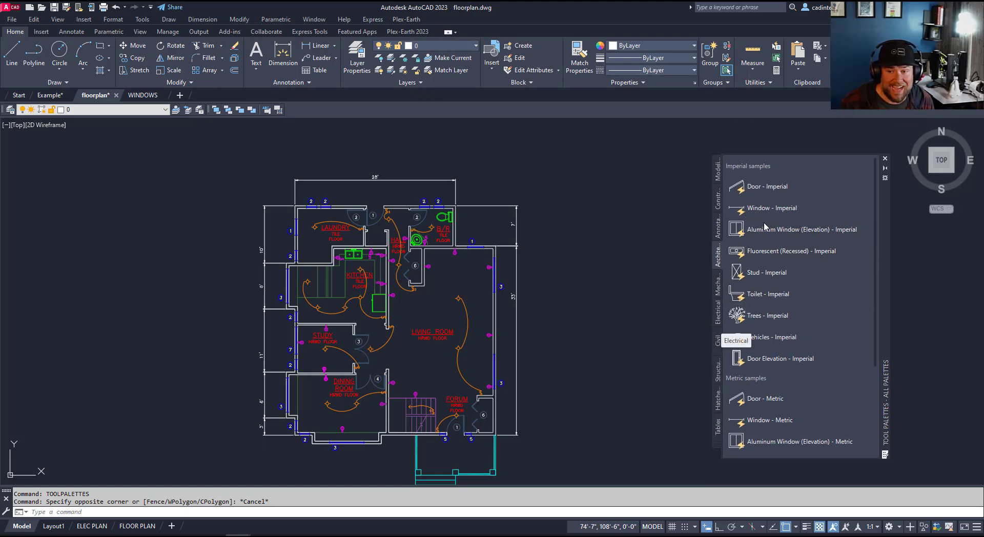
left_click(719, 204)
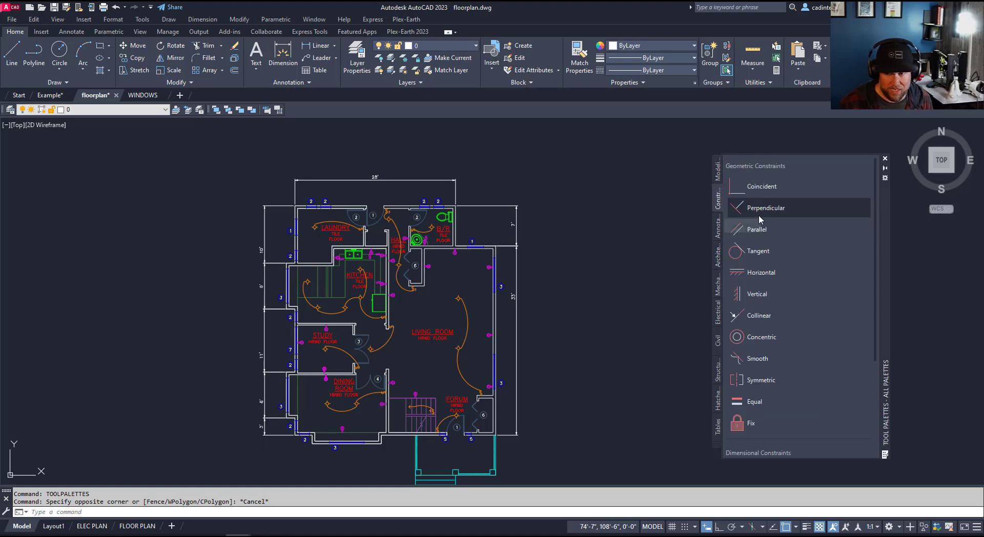
left_click(718, 228)
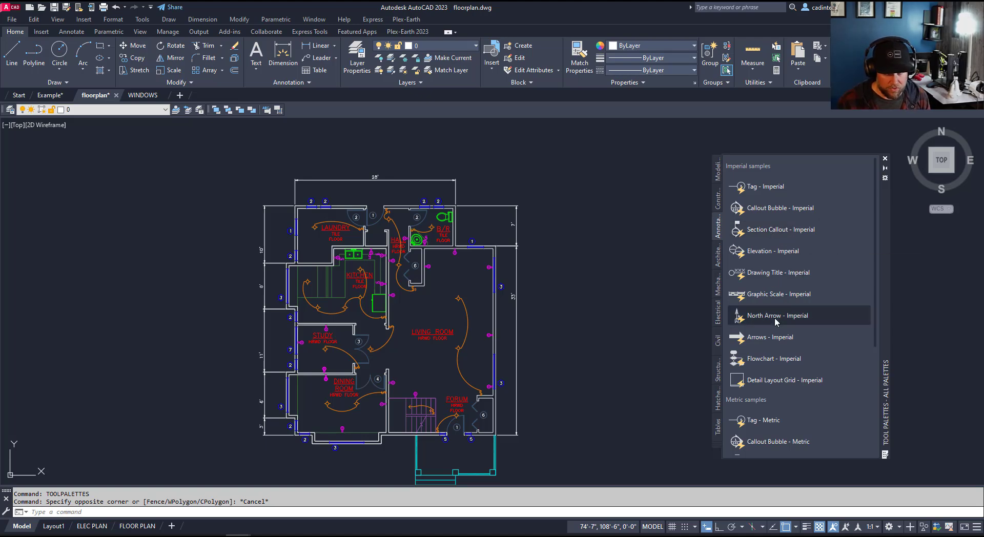
left_click(751, 277)
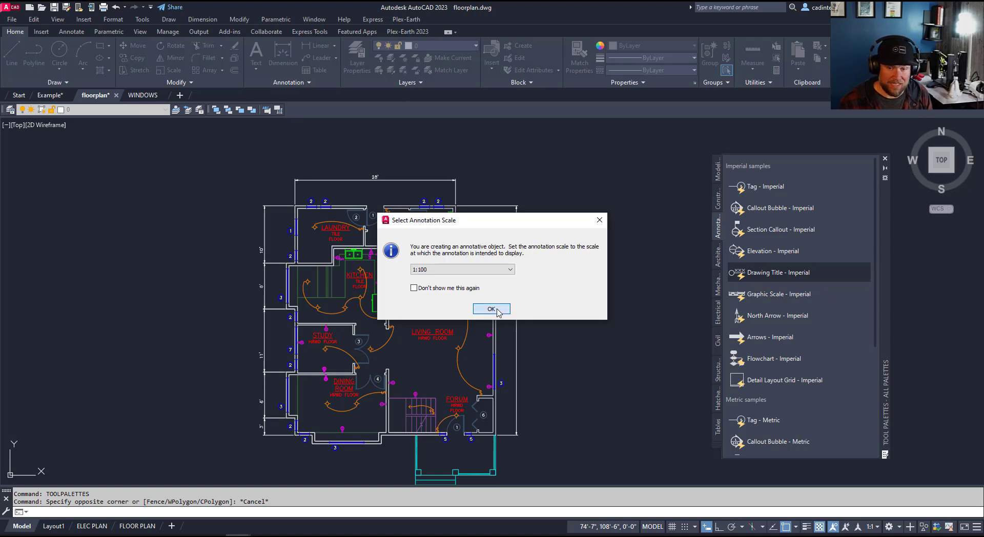
Step: Accept the 1:100 annotation scale and place the VIEW TITLE drawing title right of the plan
left_click(491, 309)
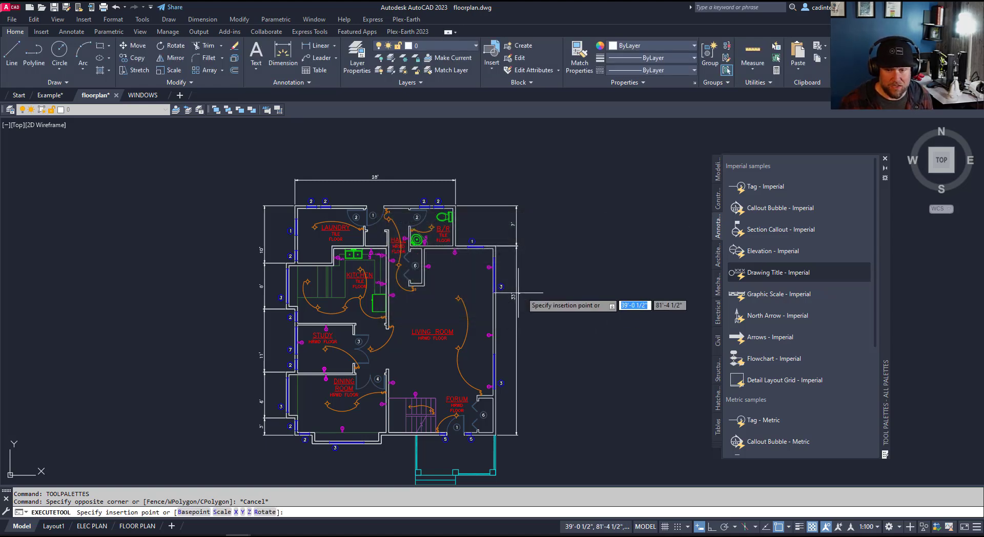
left_click(632, 266)
middle_click_drag(632, 266, 505, 261)
Step: Select the placed drawing title, delete it, and pan the plan back to centre
left_click(446, 256)
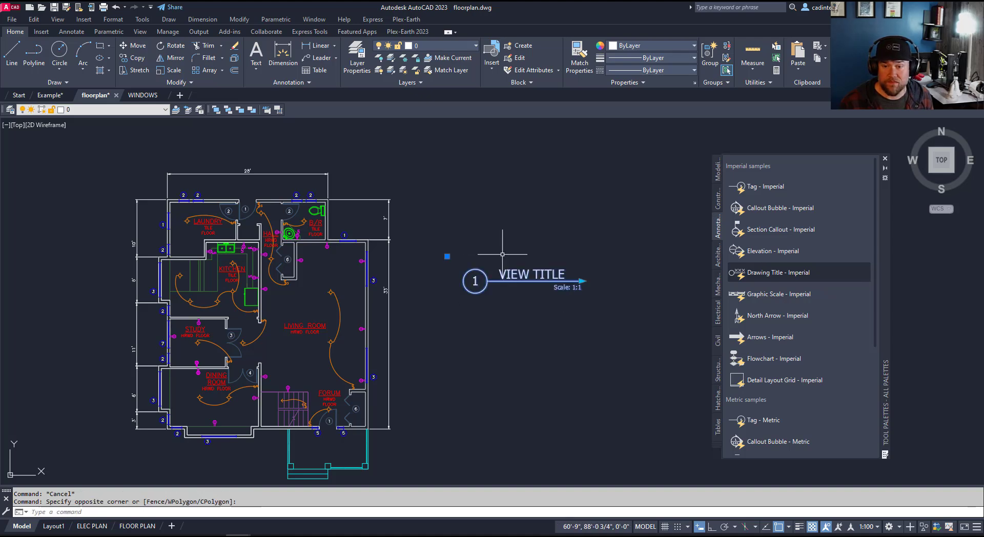
left_click(505, 294)
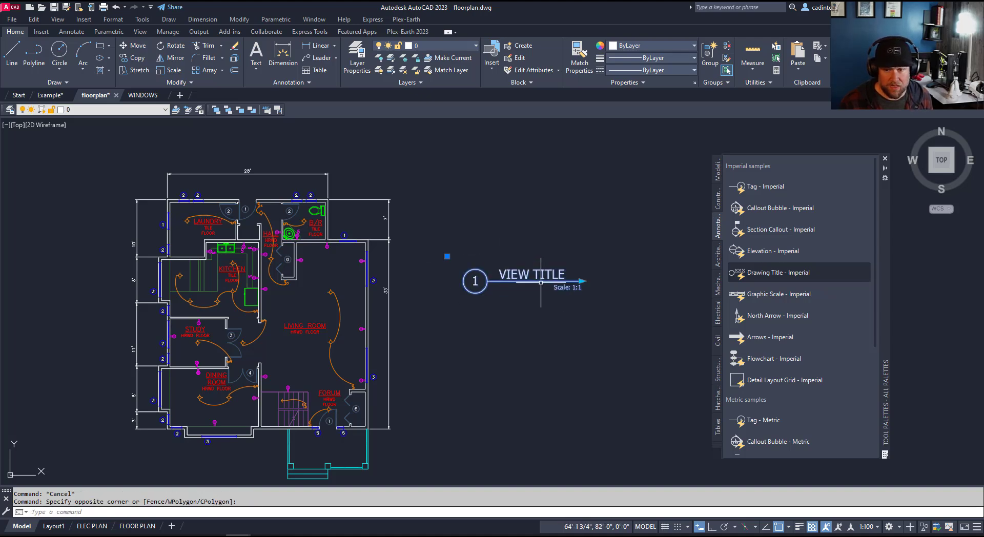
left_click(582, 281)
key("Escape")
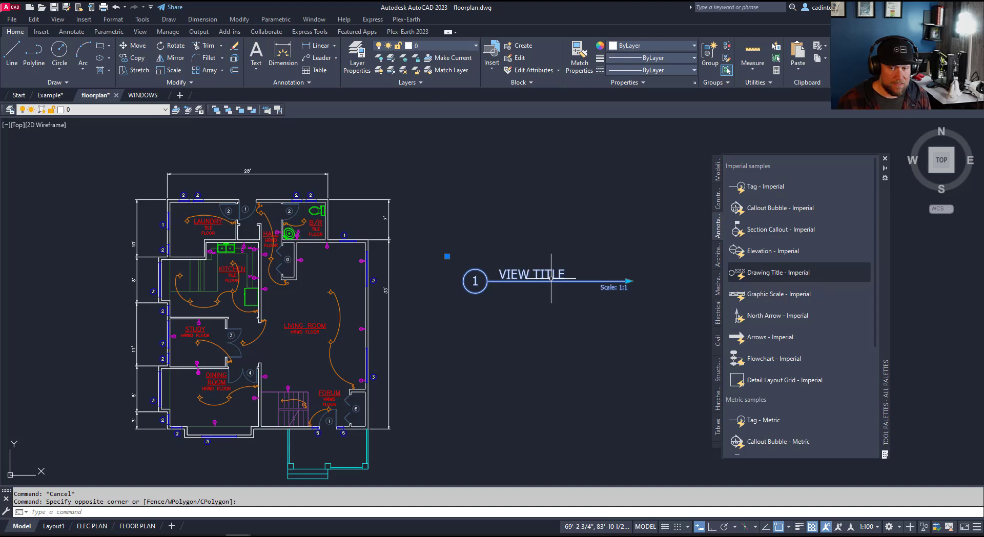
key("Delete")
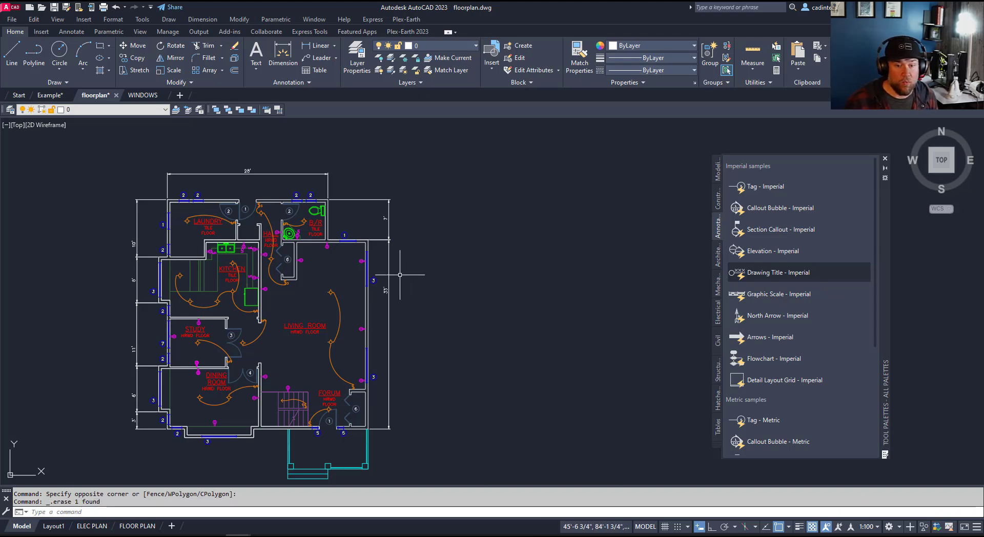
middle_click_drag(488, 300, 533, 303)
key("Escape")
key("Escape")
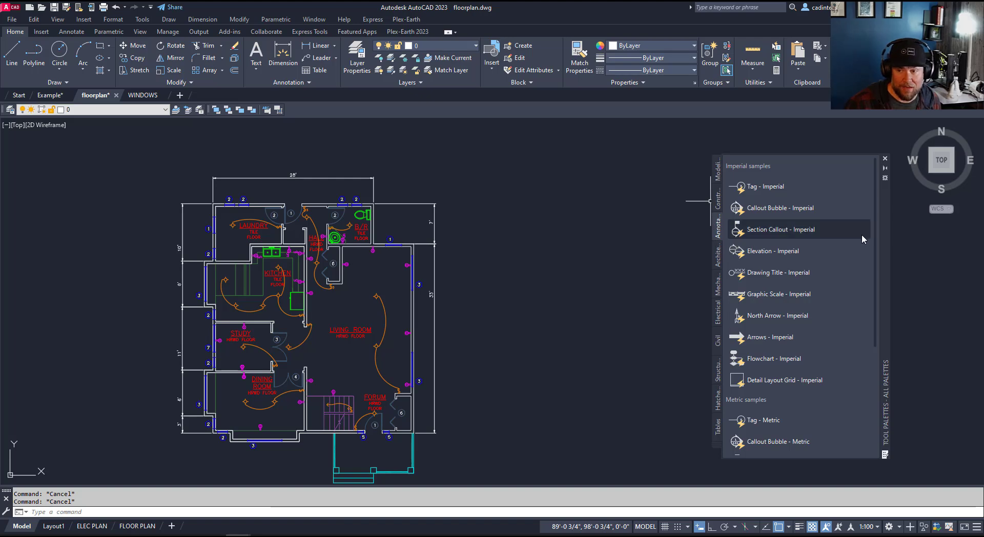
Step: Add a new palette tab named 'Custom' through the tool palette tab menu
right_click(881, 239)
key("Escape")
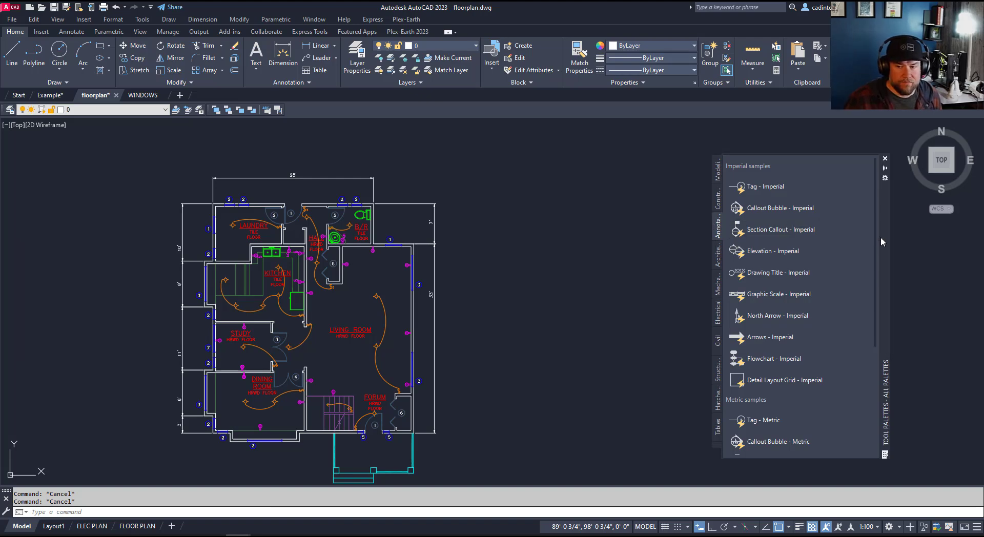
right_click(718, 233)
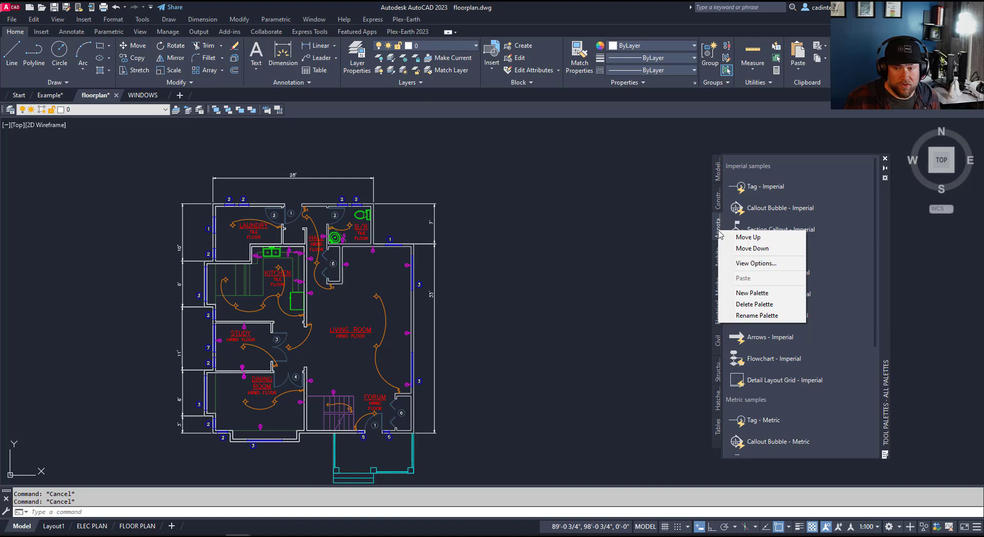
left_click(749, 293)
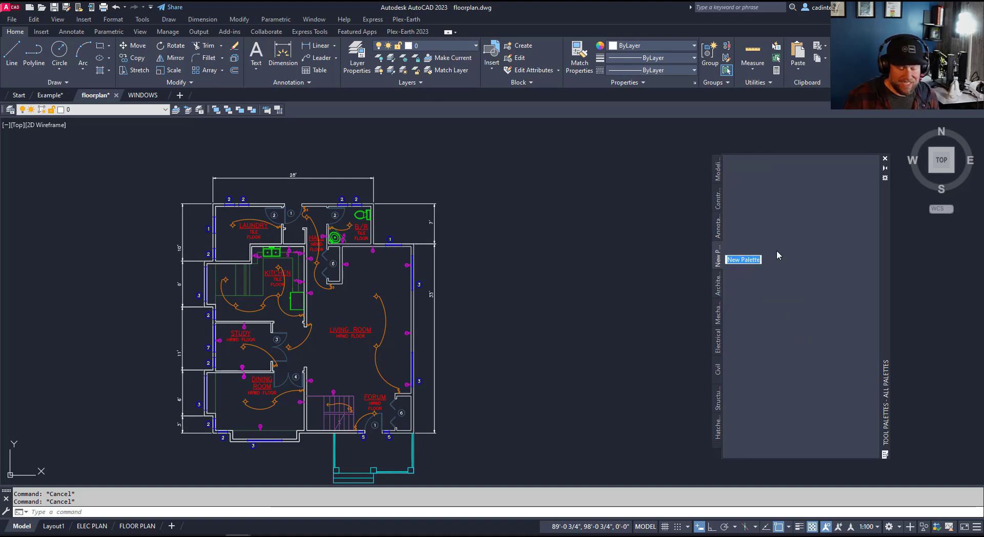
type("Custom")
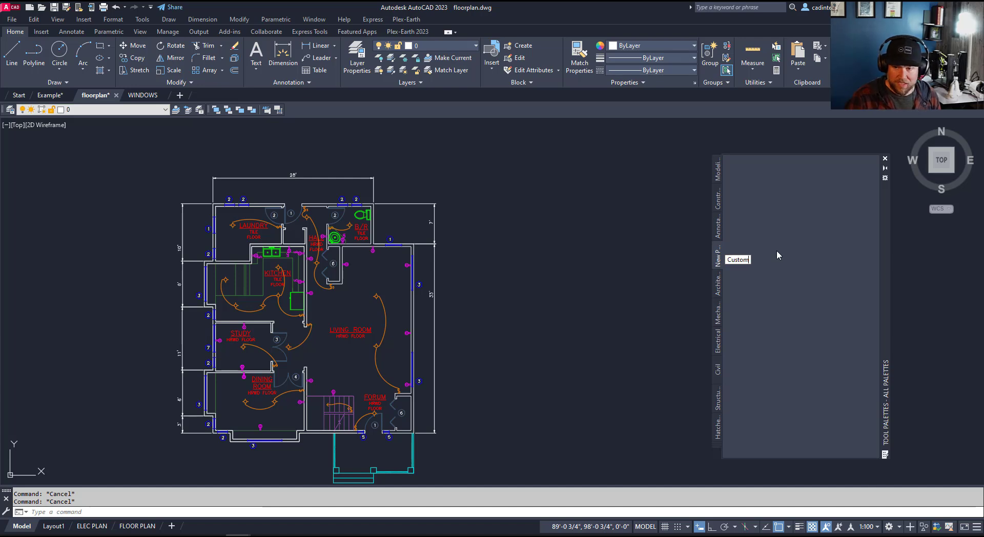
key("Return")
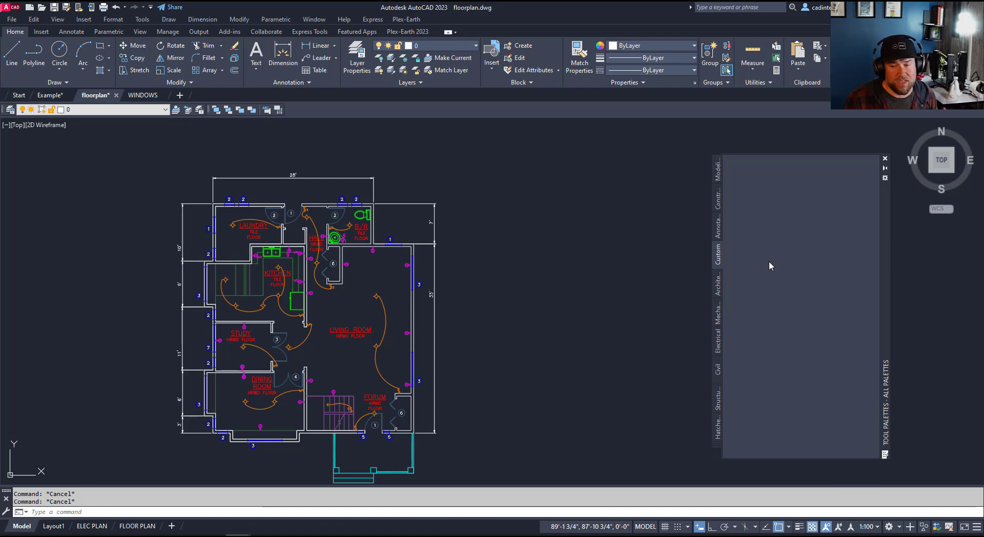
Step: Drag the living room's wall receptacle onto the Custom palette as a Receptacle tool
left_click(513, 261)
key("Escape")
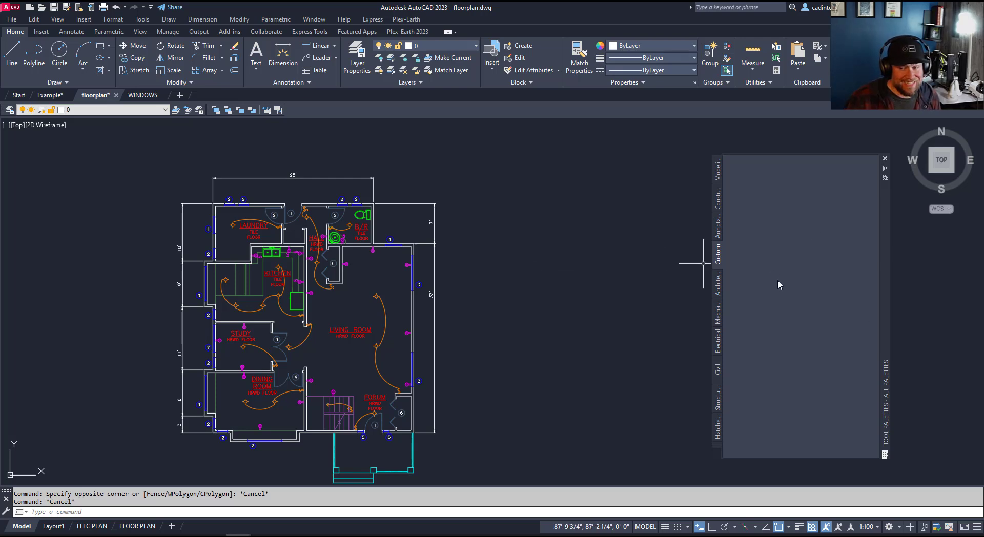
left_click(561, 357)
key("Escape")
left_click(355, 338)
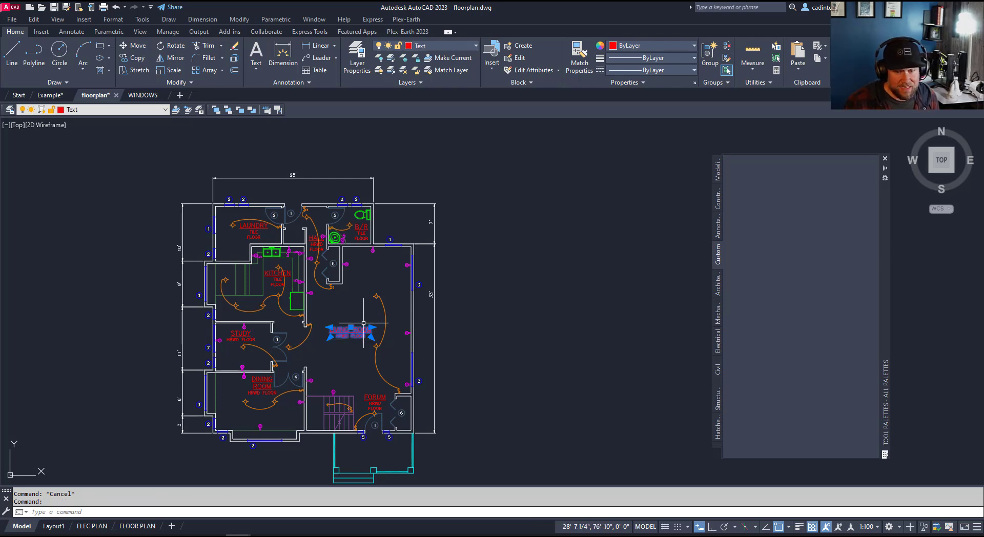
key("Escape")
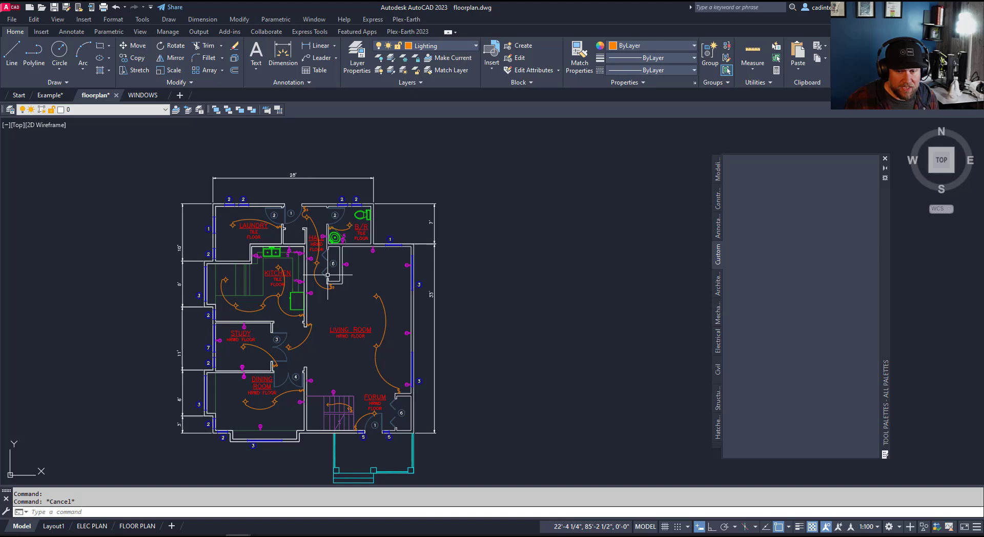
scroll(379, 277, "up", 2)
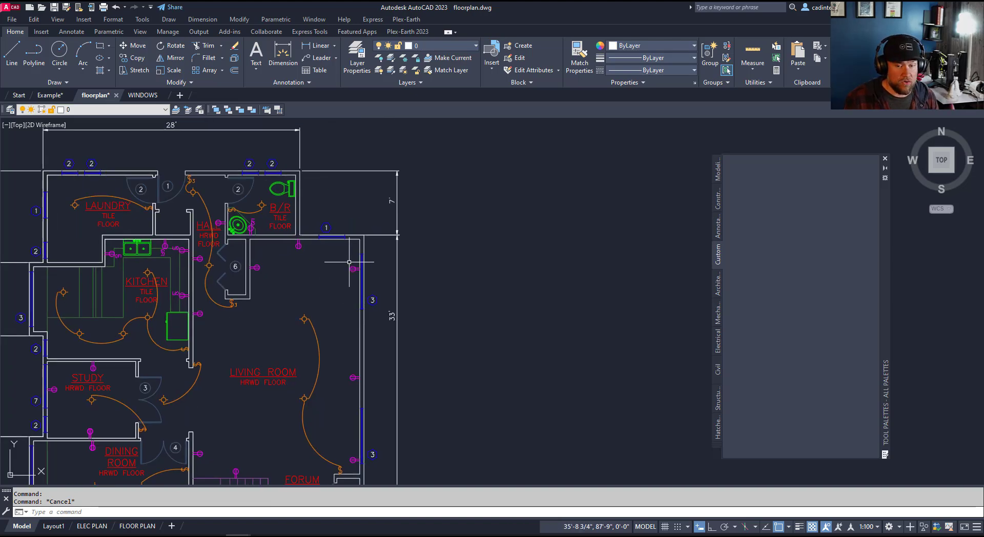
scroll(333, 277, "up", 3)
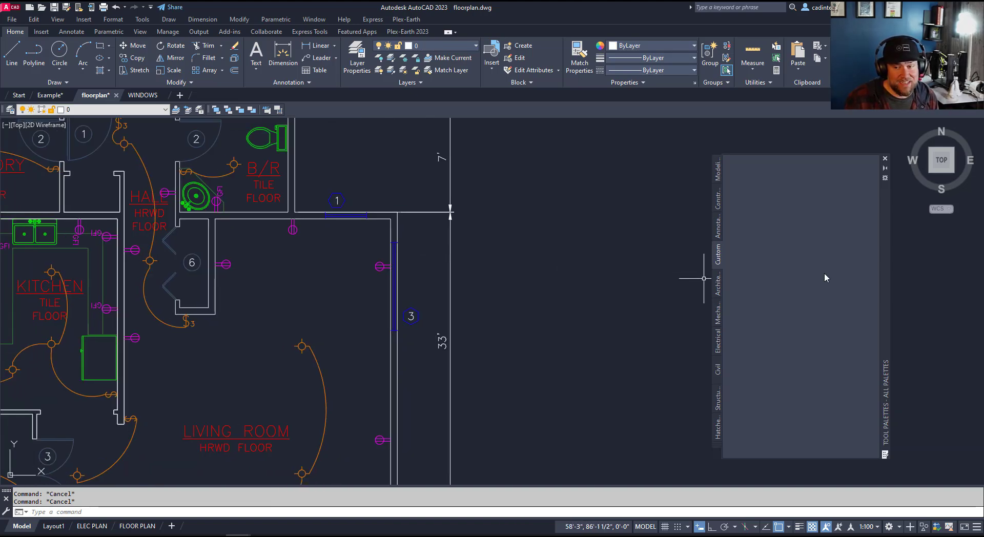
left_click(384, 266)
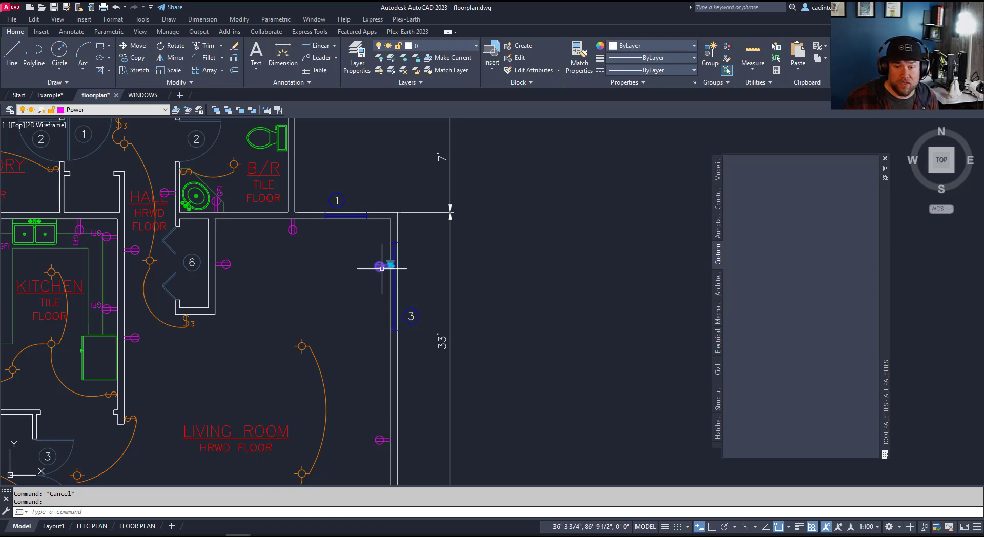
left_click_drag(385, 267, 400, 328)
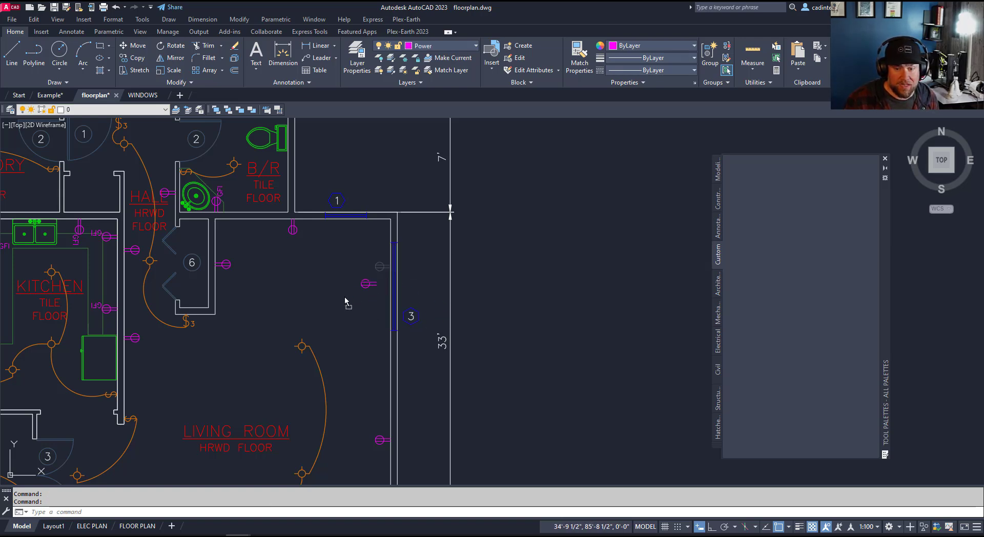
left_click_drag(675, 297, 390, 315)
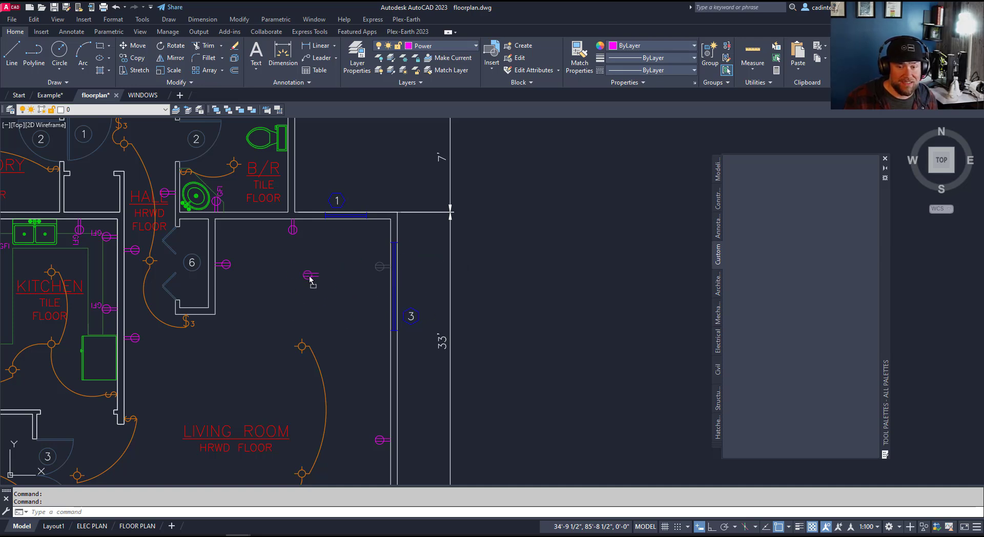
left_click_drag(341, 297, 775, 242)
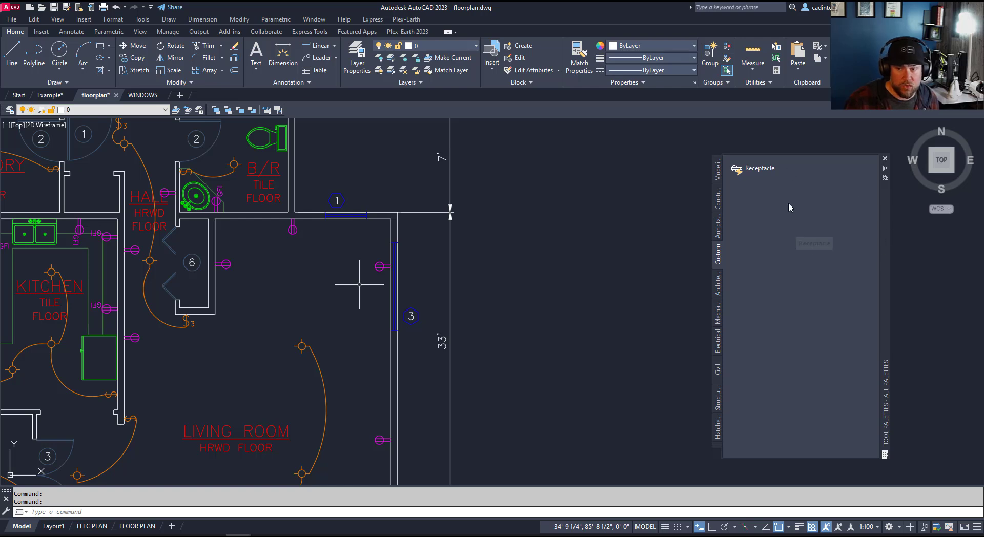
Step: Place a test receptacle right of the plan with the Receptacle tool, then remove it
left_click(759, 176)
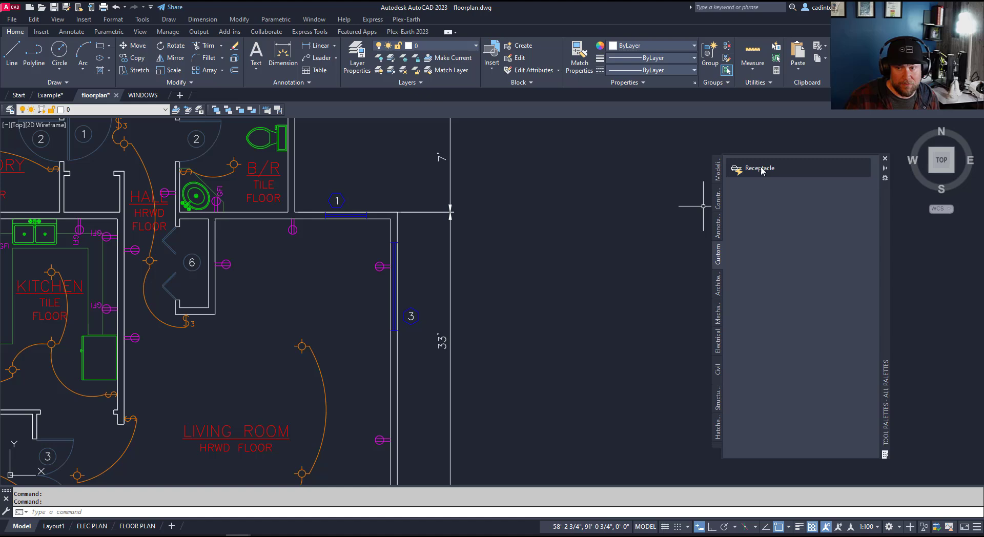
left_click(570, 279)
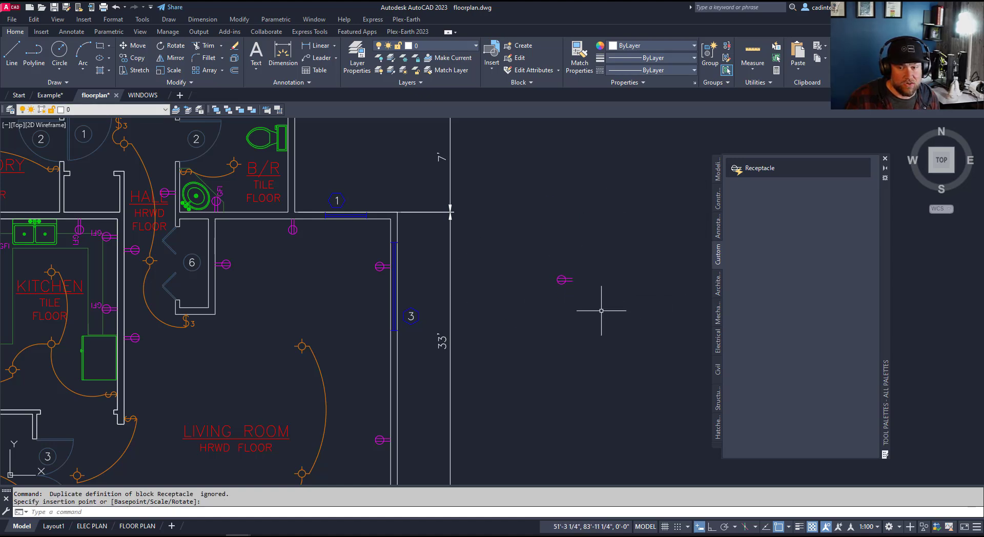
left_click(584, 301)
left_click(549, 265)
key("Escape")
key("Escape")
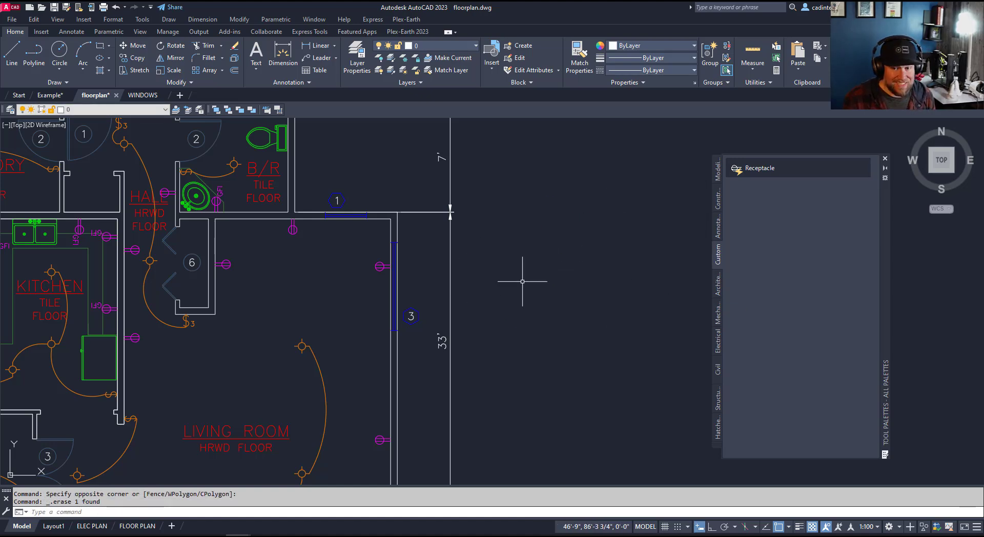
Step: Drag the living room's lighting arc onto the Custom palette as a new Arc tool
middle_click_drag(409, 339, 394, 274)
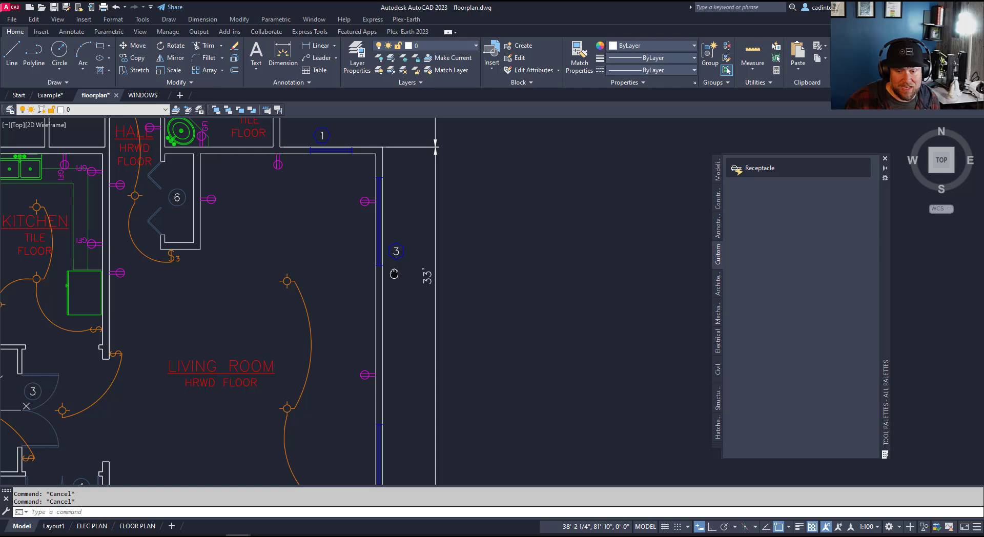
left_click(307, 313)
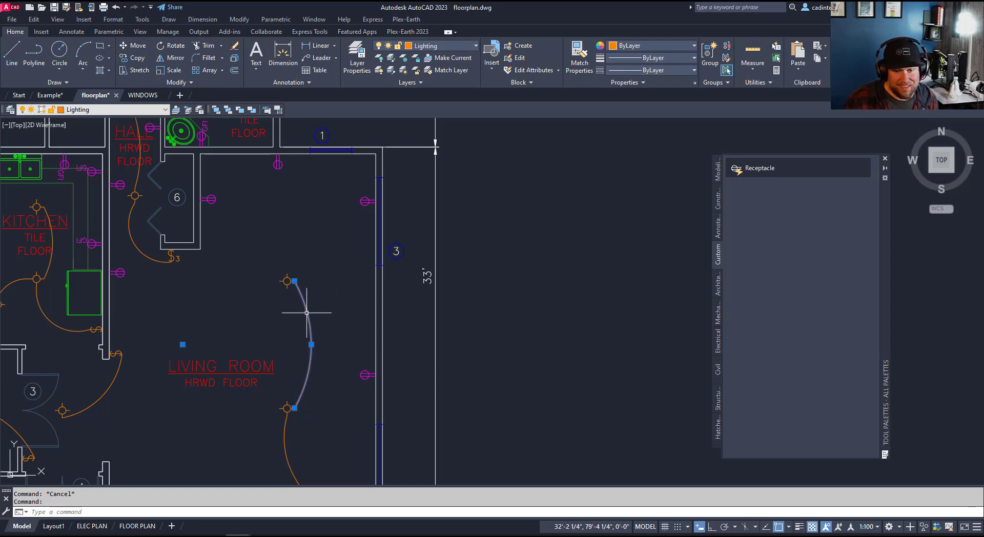
key("Escape")
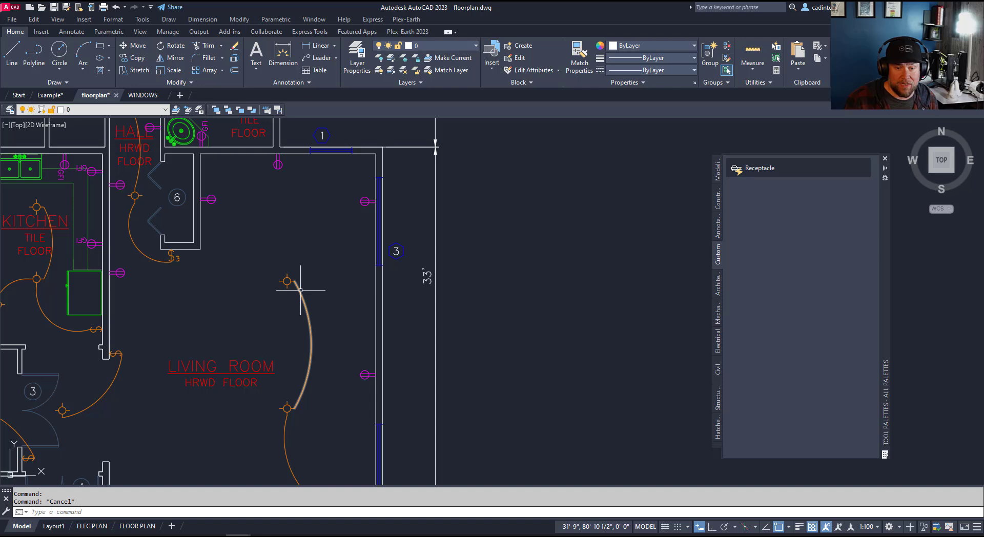
left_click(302, 298)
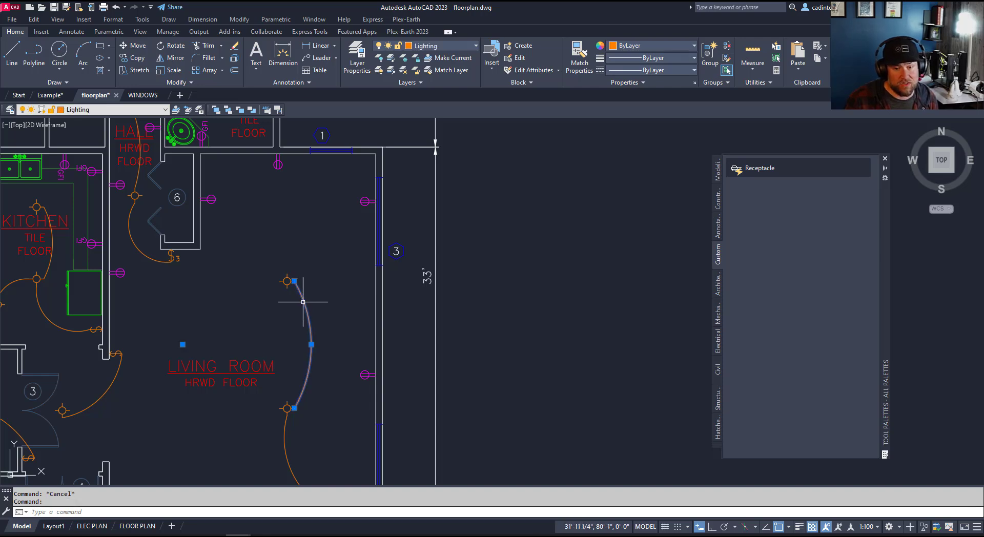
left_click_drag(304, 302, 785, 253)
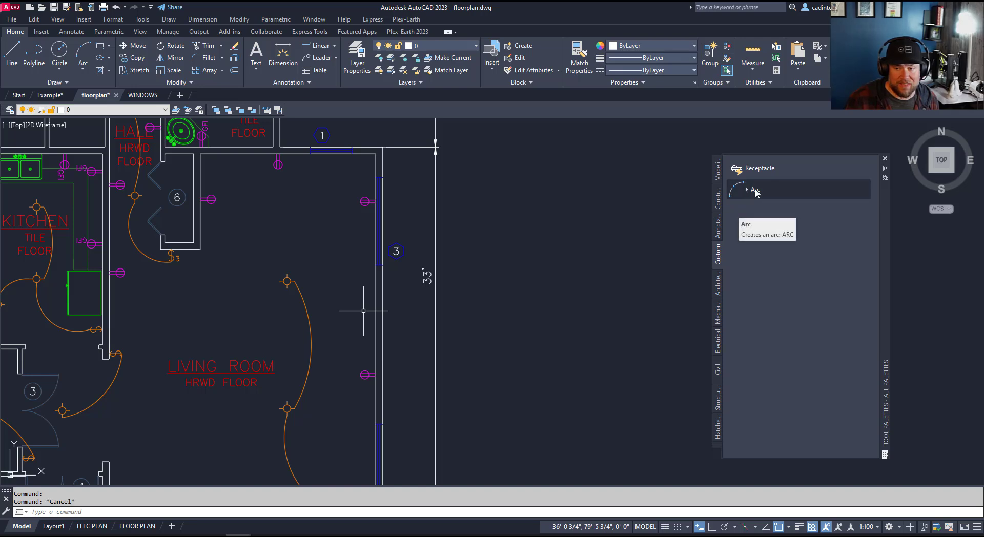
Step: Draw a three-point test arc right of the plan with the Arc tool and select it
left_click(771, 189)
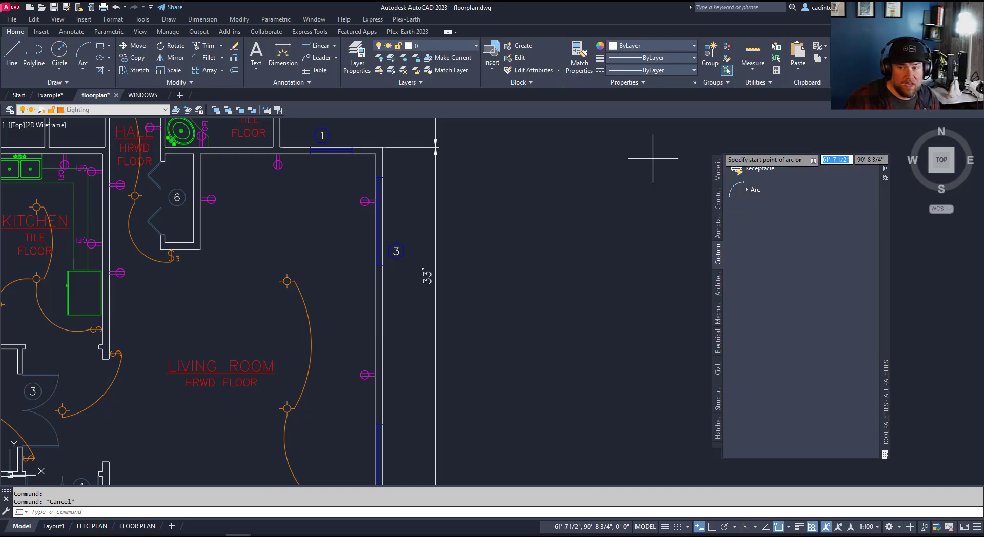
left_click(626, 237)
left_click(547, 294)
left_click(581, 358)
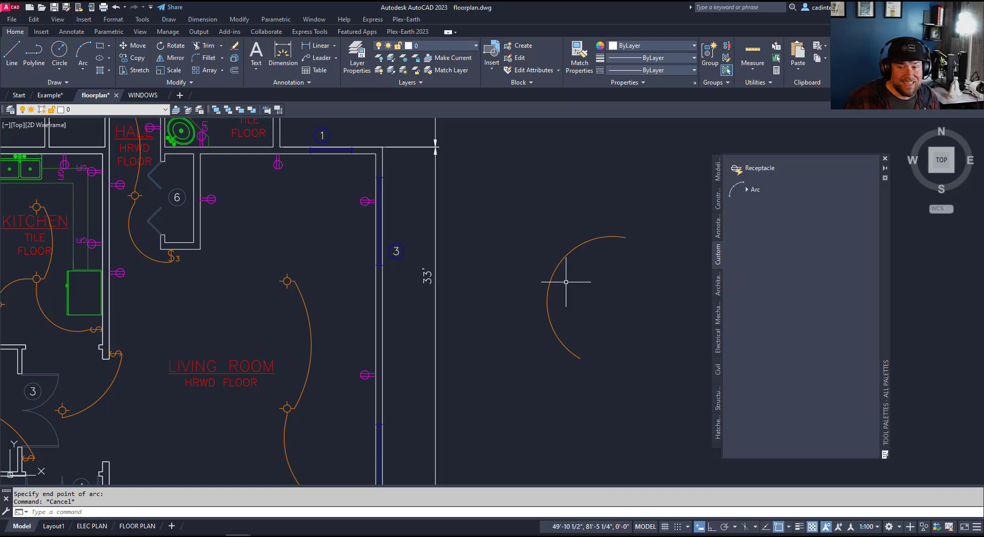
left_click(560, 262)
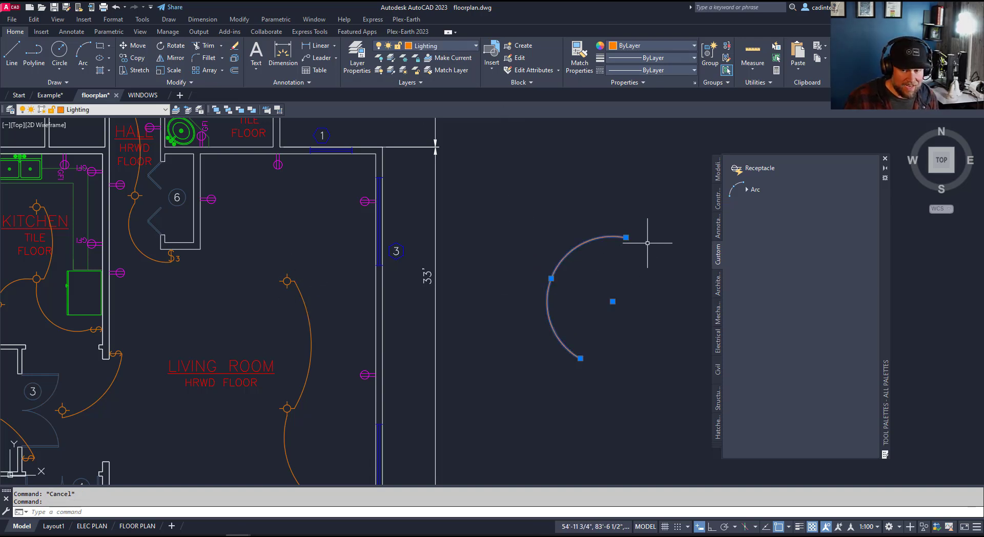
Step: Rename the palette's Arc tool to 'Typical Lighting Linework'
key("Escape")
right_click(754, 196)
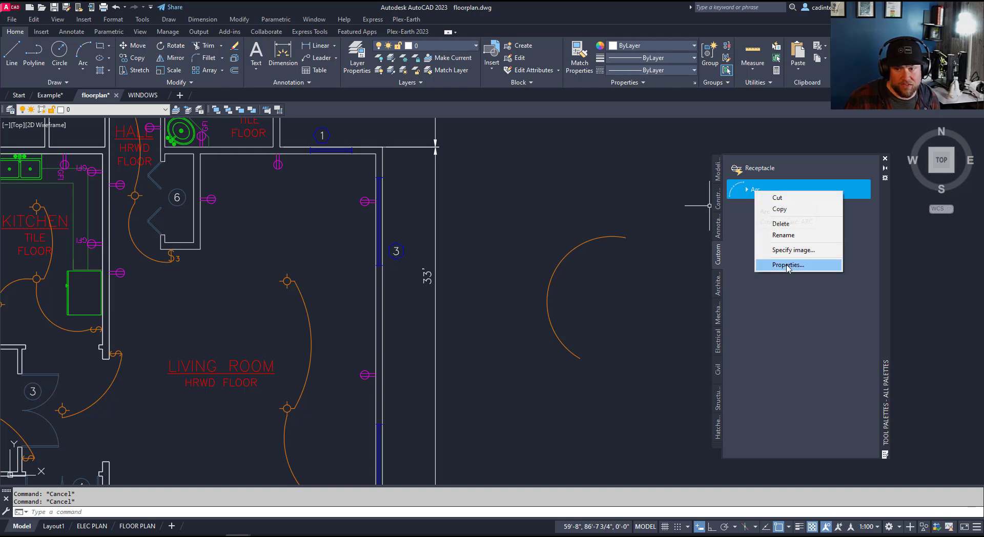
left_click(782, 235)
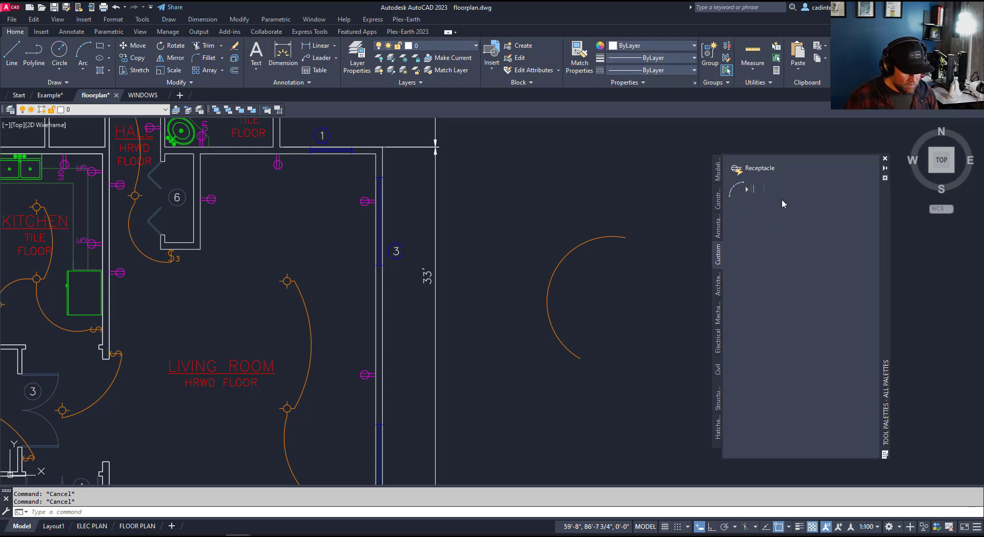
type("Typical")
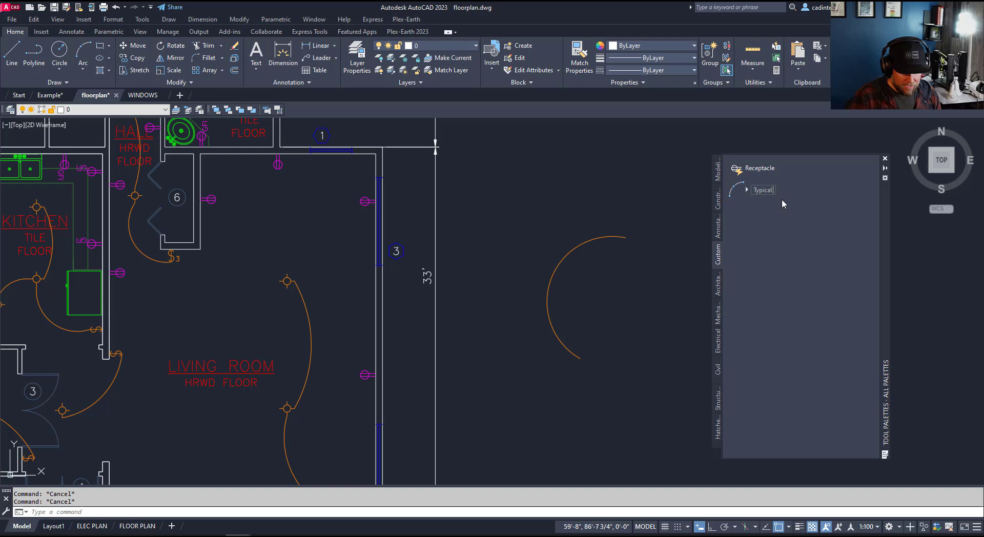
type(" Lighting L")
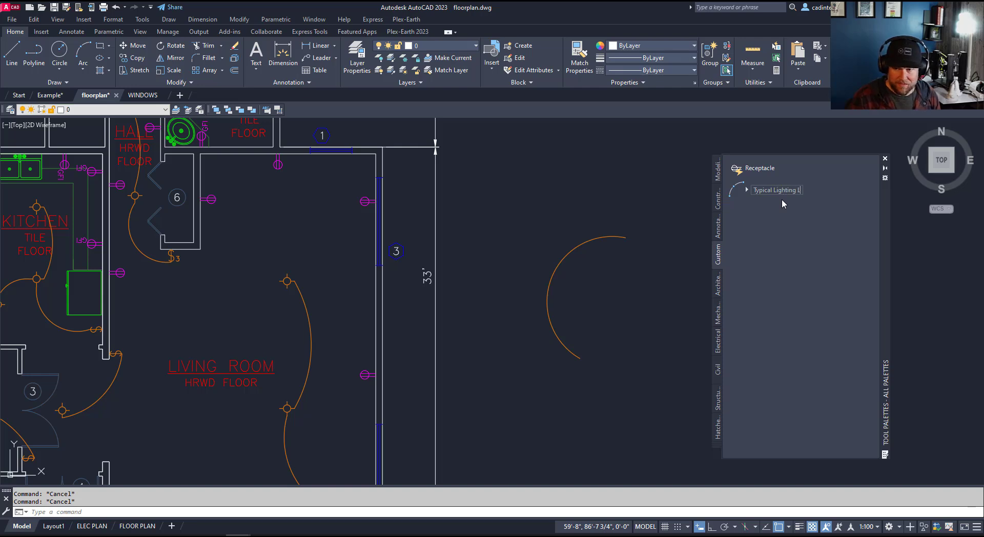
type("inework")
key("Return")
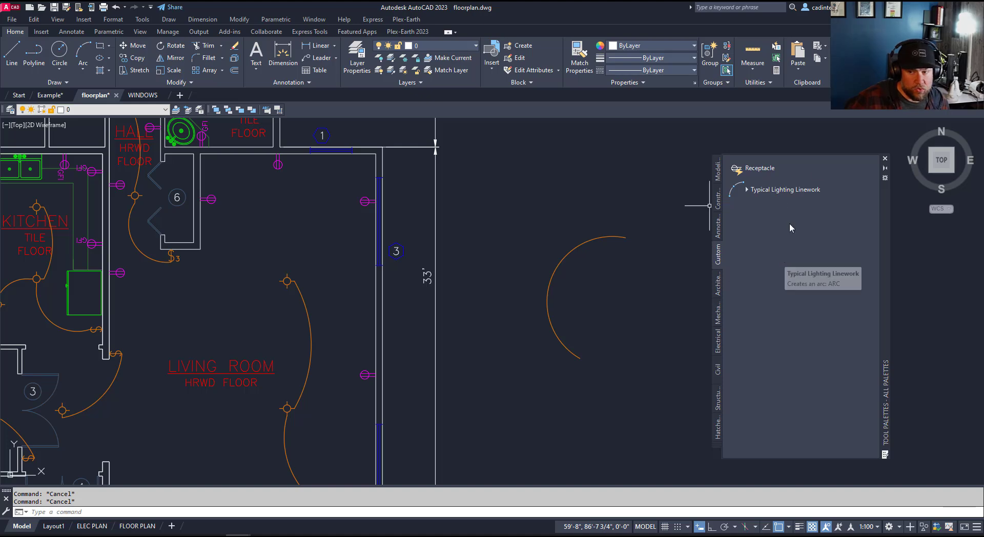
Step: Draw a second three-point arc with Typical Lighting Linework beside the first, then zoom out
left_click(783, 189)
left_click(566, 187)
left_click(503, 224)
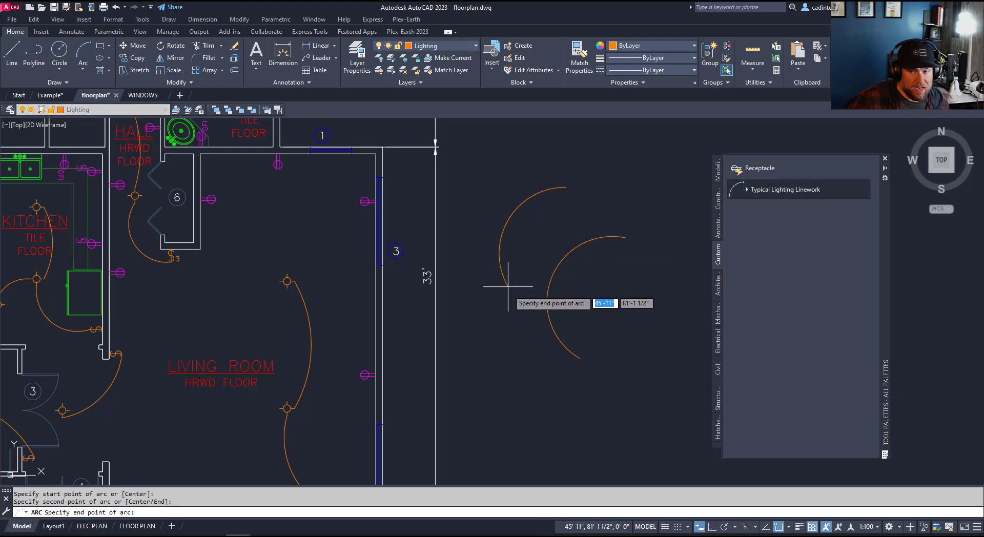
left_click(509, 298)
key("Escape")
key("Escape")
middle_click_drag(301, 342, 315, 284)
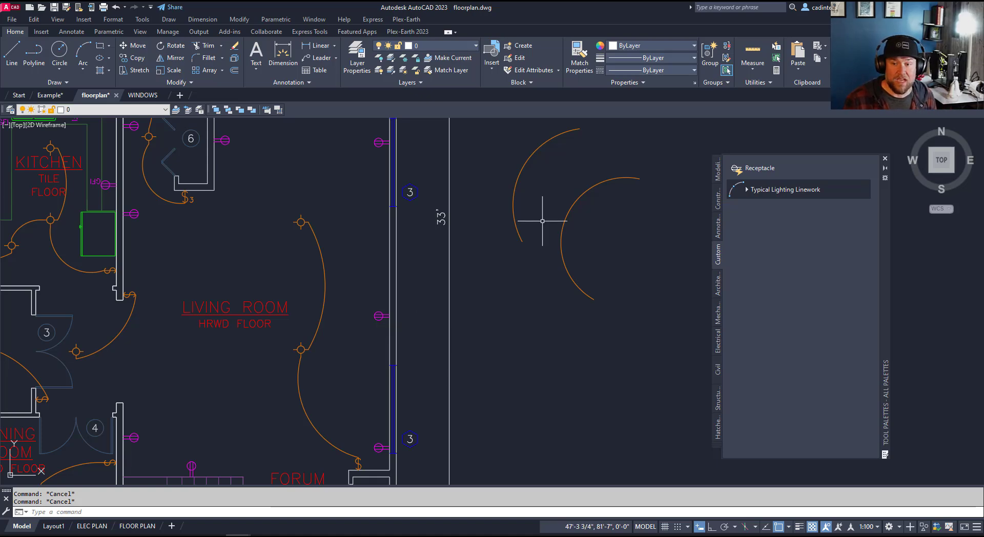
scroll(540, 212, "down", 4)
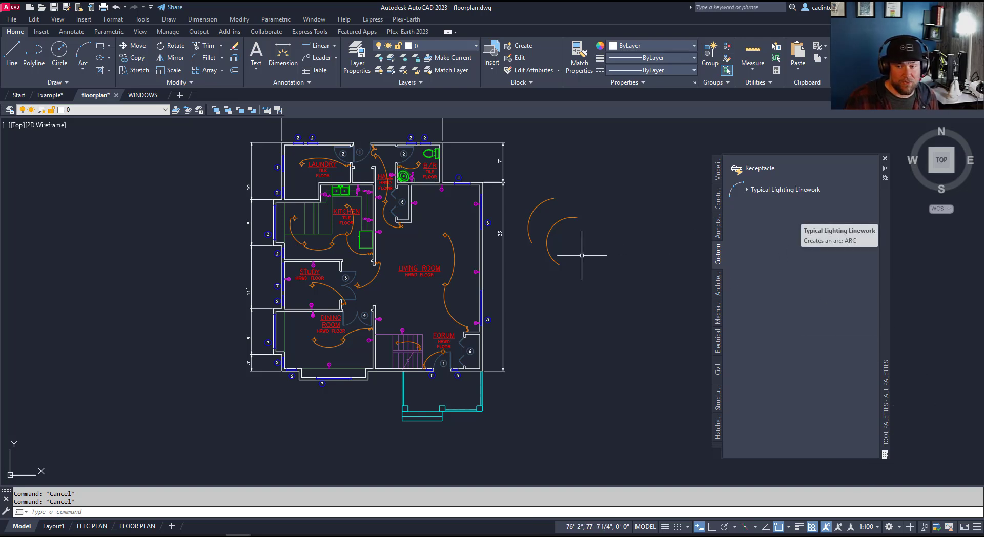
Step: Pan and zoom the view over the living room and the test arcs
left_click(659, 199)
key("Escape")
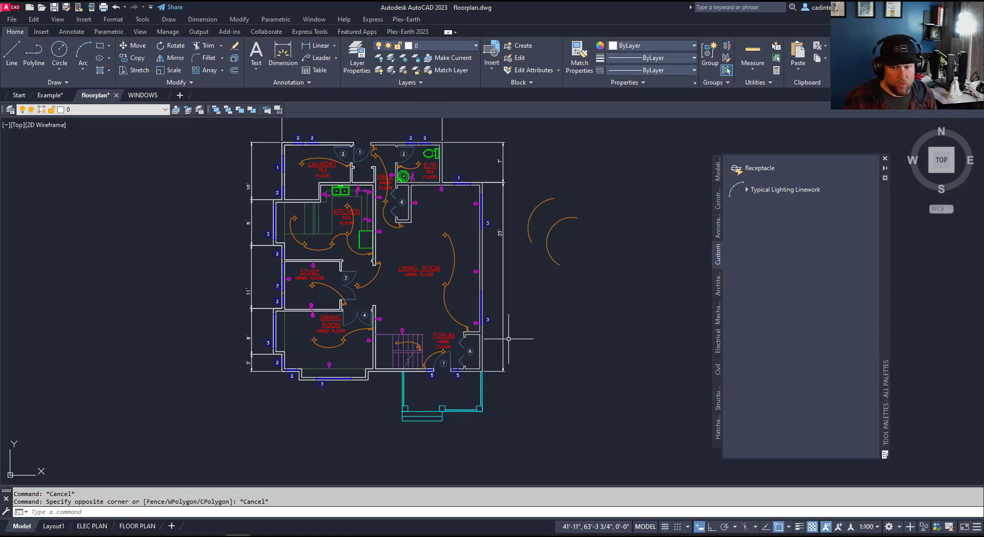
scroll(429, 270, "up", 2)
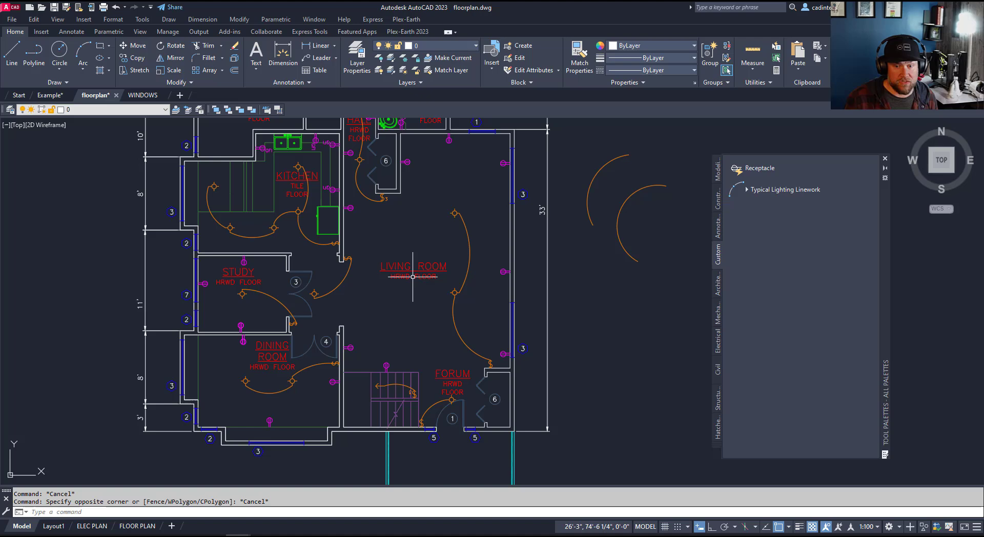
middle_click_drag(425, 252, 366, 307)
key("Escape")
scroll(410, 285, "down", 2)
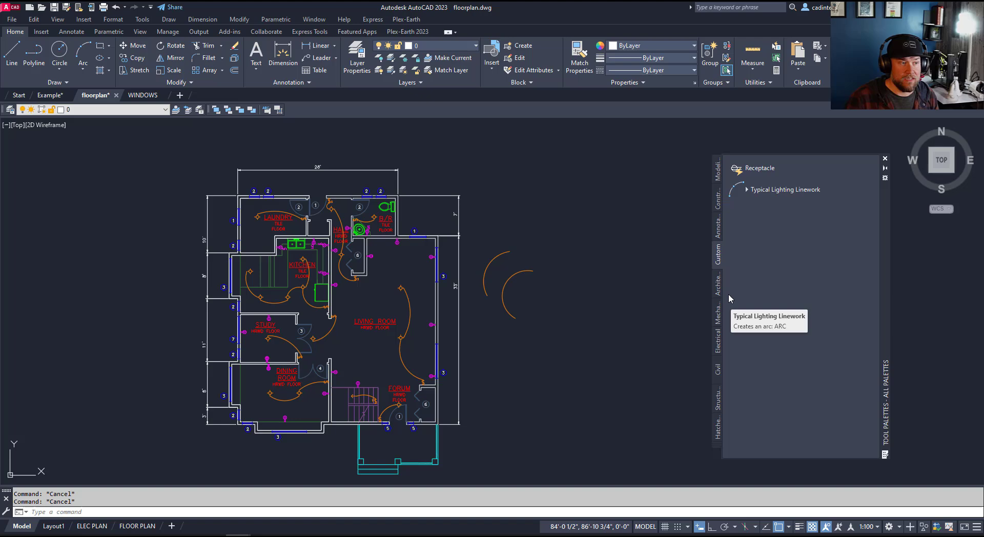
left_click(534, 219)
key("Escape")
key("Escape")
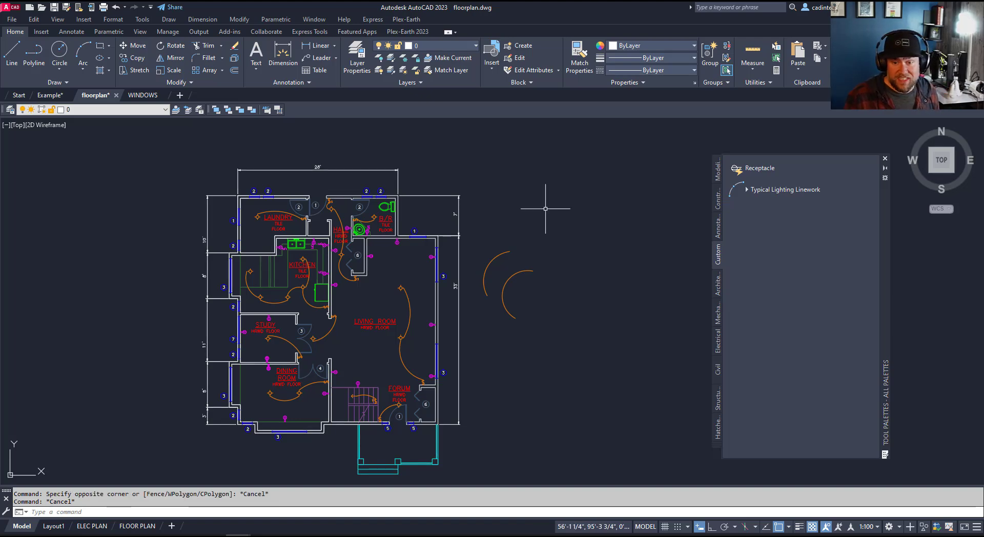
mouse_move(566, 207)
middle_mouse_down()
mouse_move(536, 195)
mouse_move(582, 200)
middle_mouse_up()
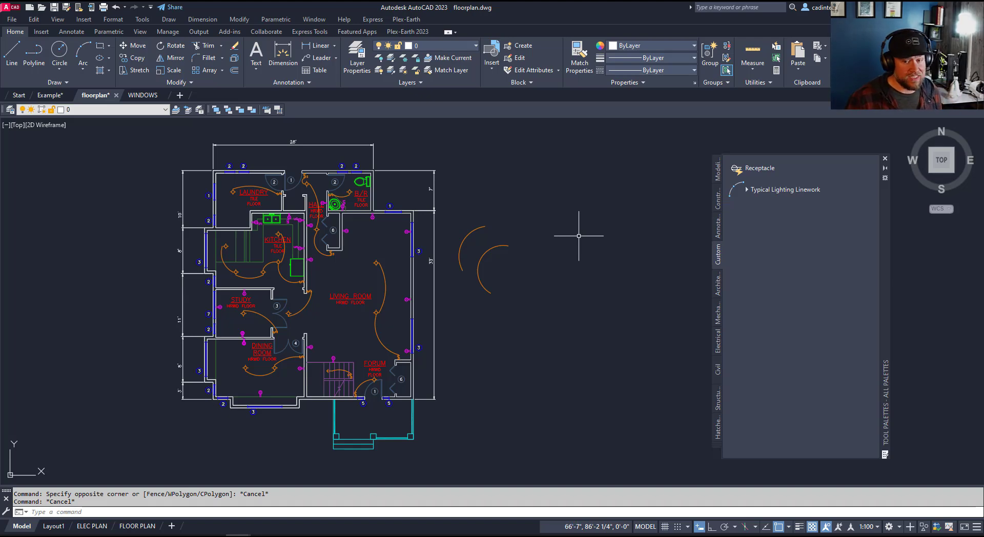
Step: Open the Options dialog with the OPTIONS command
right_click(579, 236)
key("Escape")
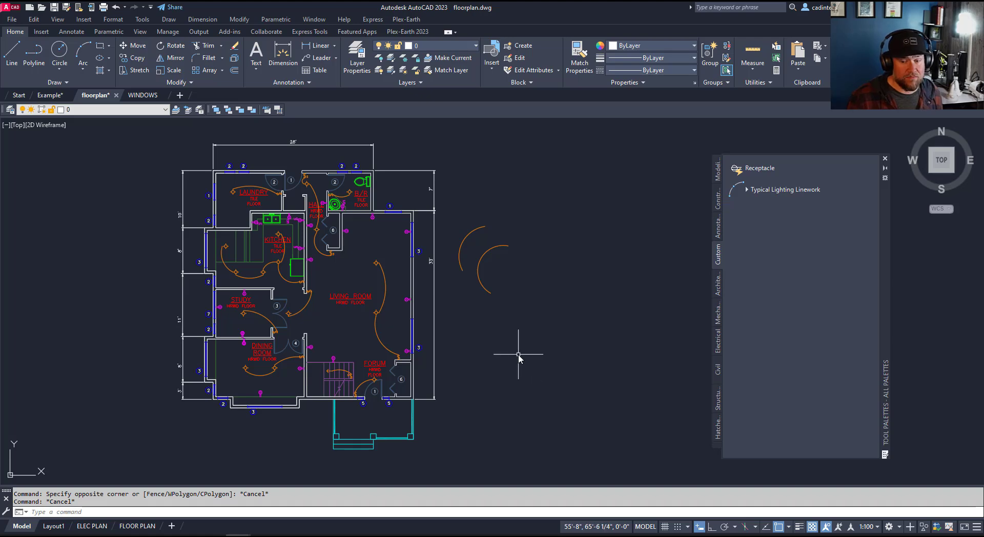
right_click(569, 263)
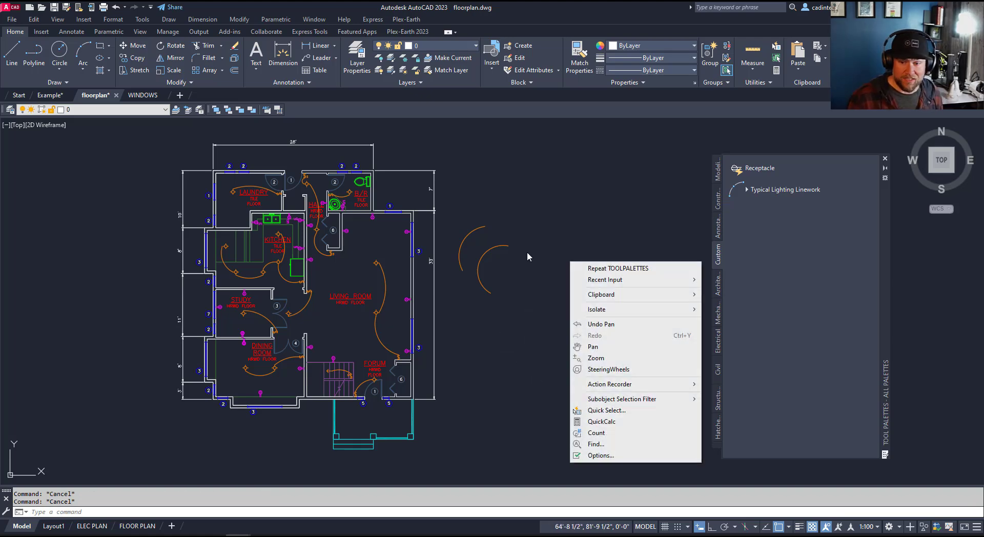
key("Escape")
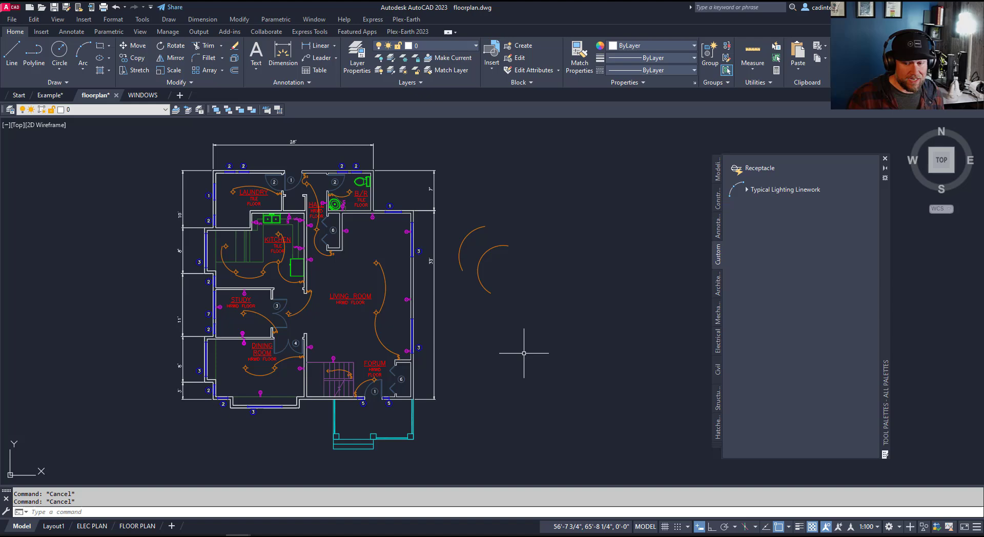
type("options")
key("Return")
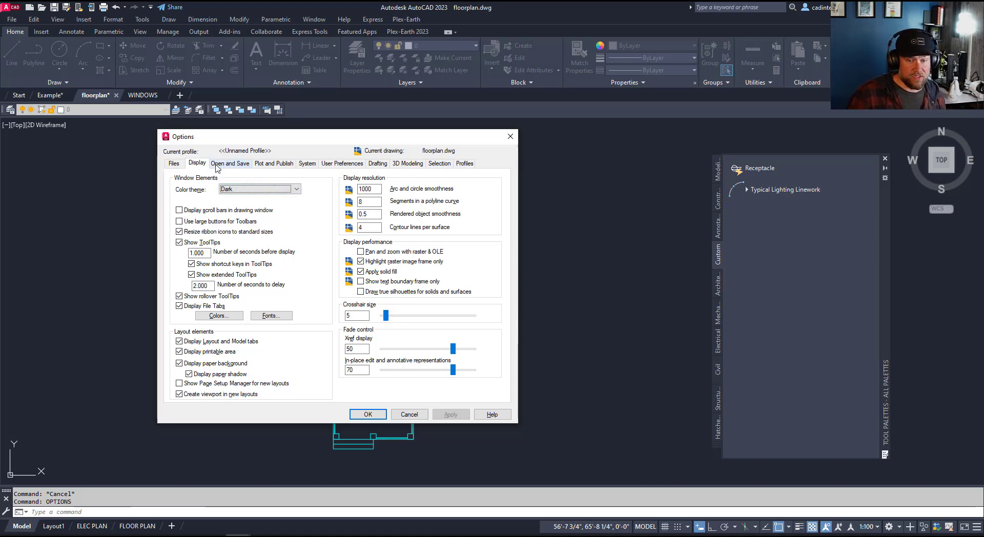
Step: Leave the Display tab's colour theme set to Dark
mouse_move(228, 143)
left_mouse_down()
mouse_move(230, 132)
mouse_move(225, 147)
left_mouse_up()
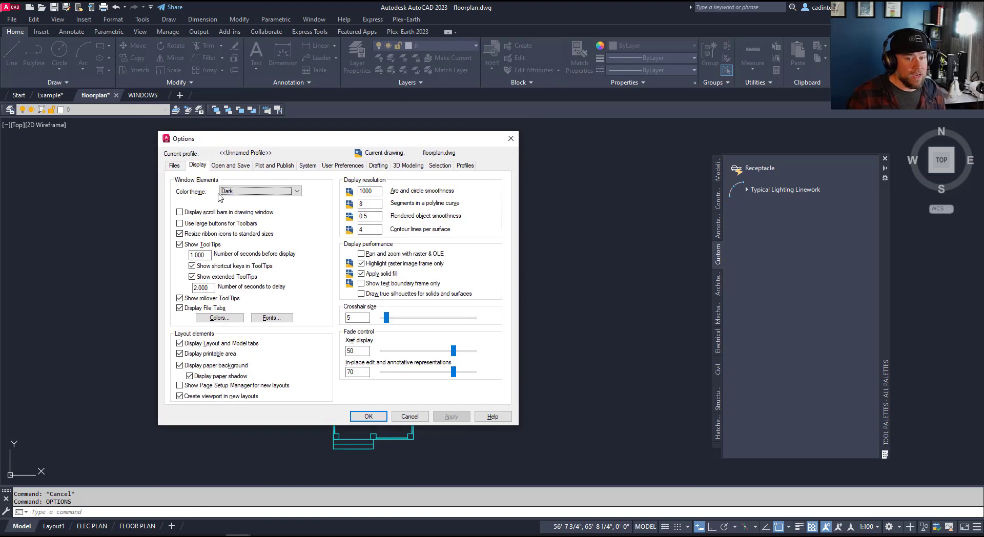
left_click(232, 192)
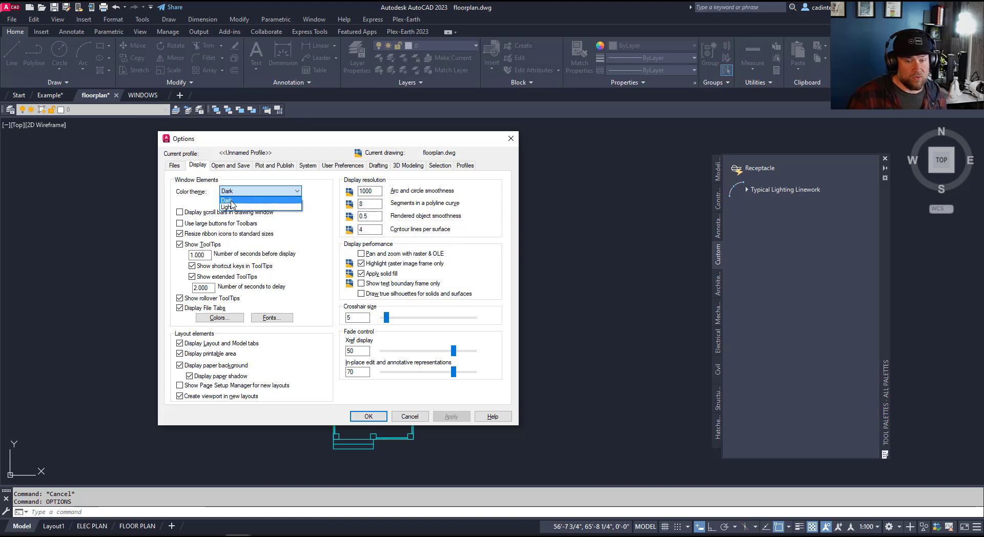
left_click(230, 202)
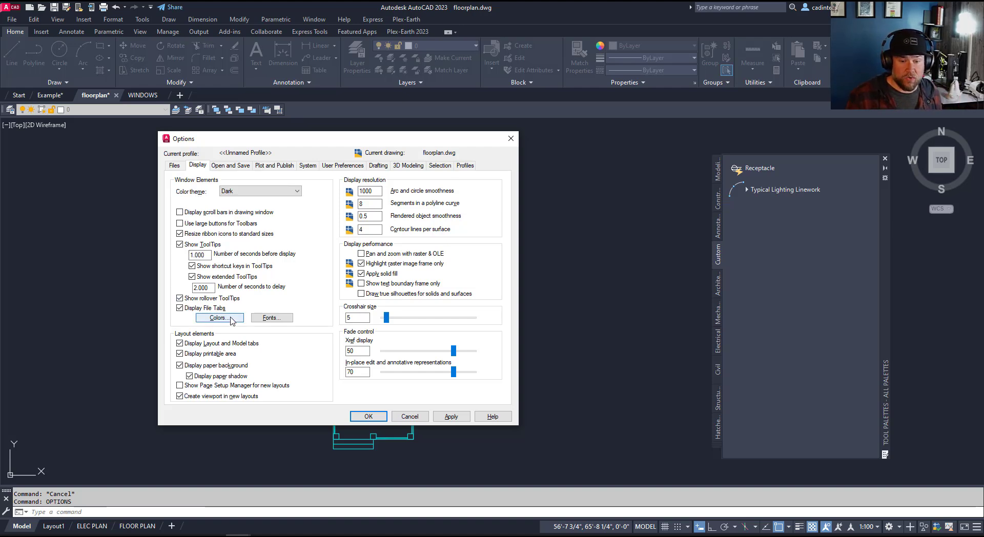
Step: Open Drawing Window Colors and select the 2D model space uniform background
left_click(219, 318)
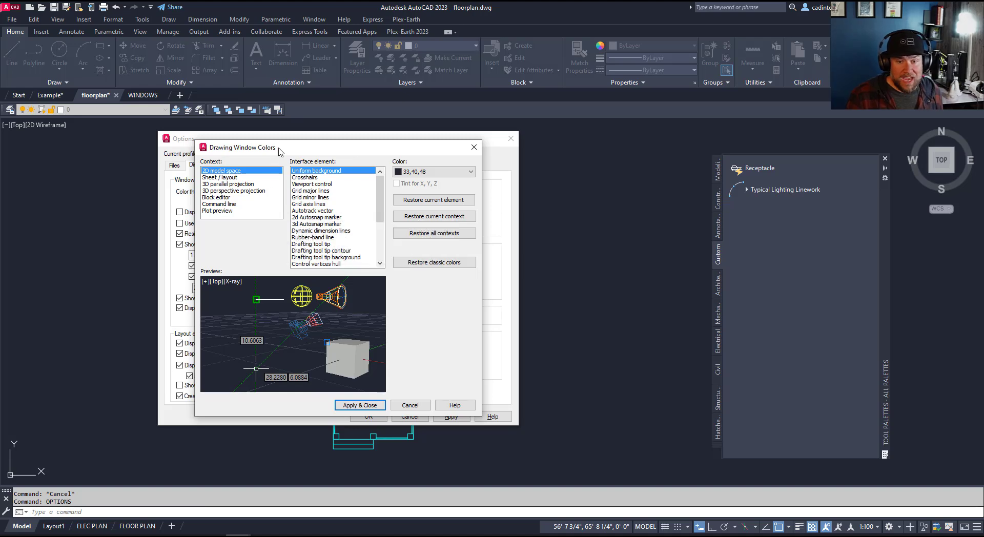
left_click_drag(280, 148, 230, 134)
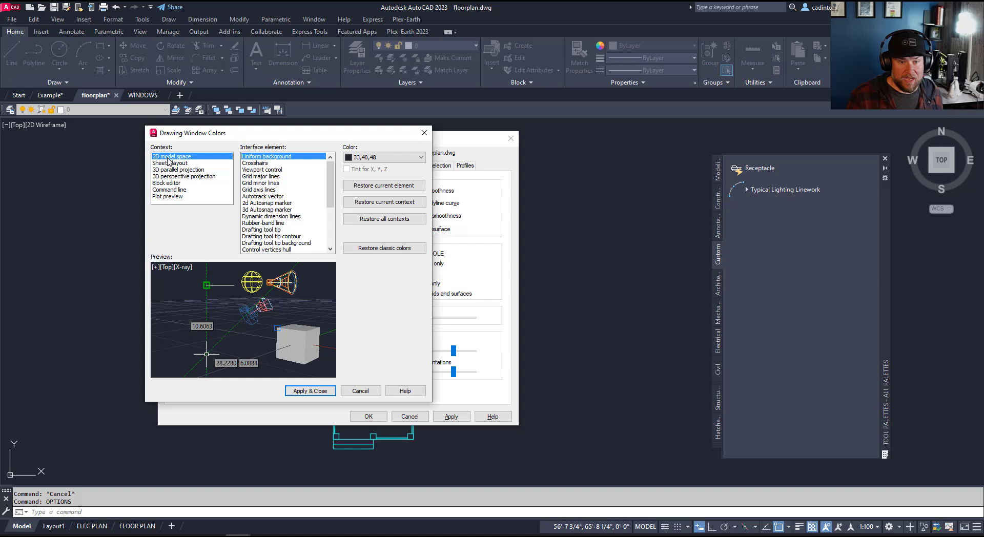
left_click(172, 163)
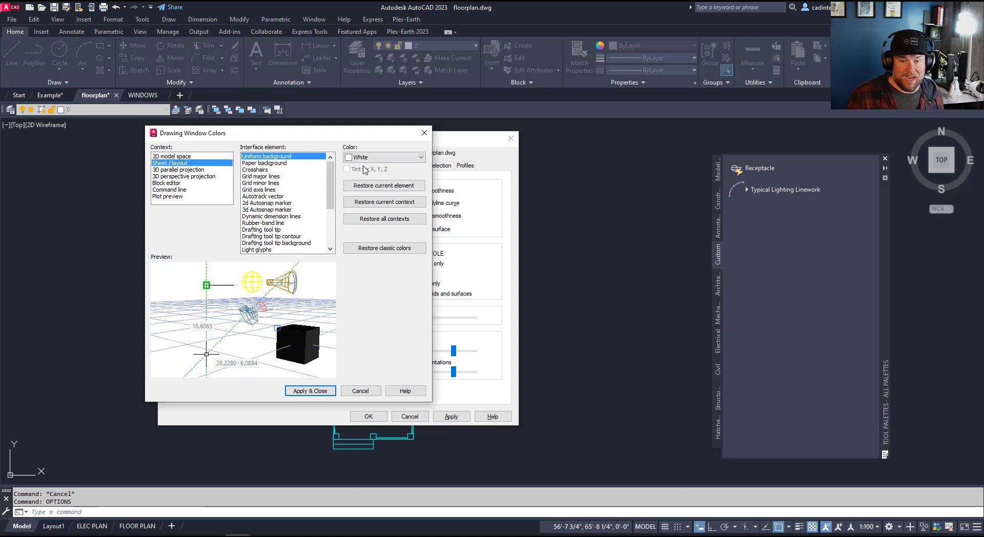
left_click(210, 157)
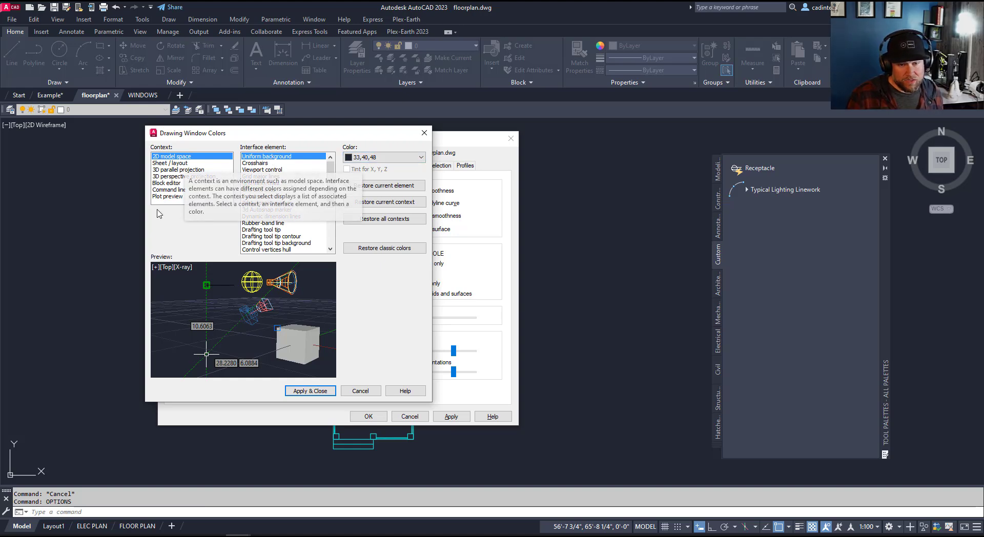
scroll(275, 161, "down", 1)
scroll(264, 220, "down", 2)
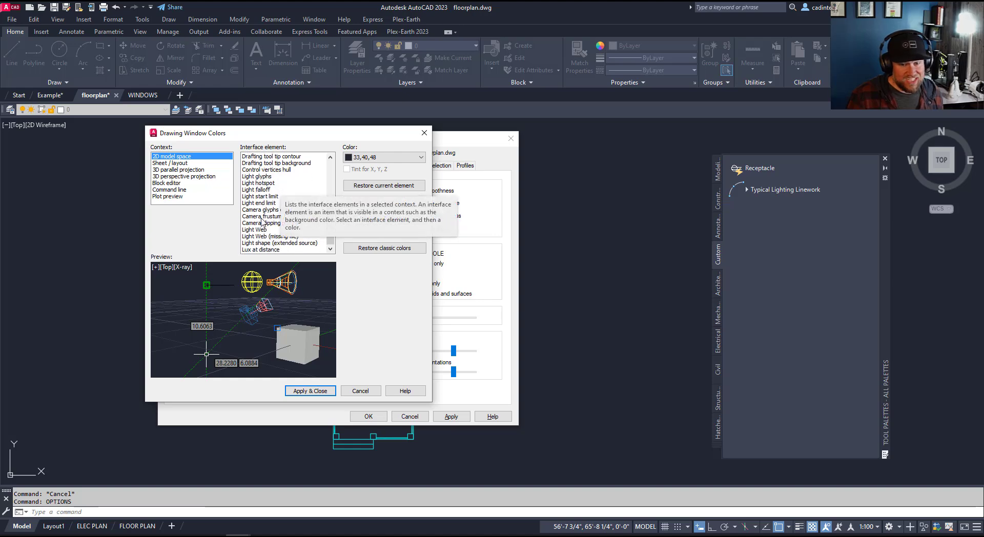
scroll(273, 243, "down", 1)
scroll(273, 243, "up", 3)
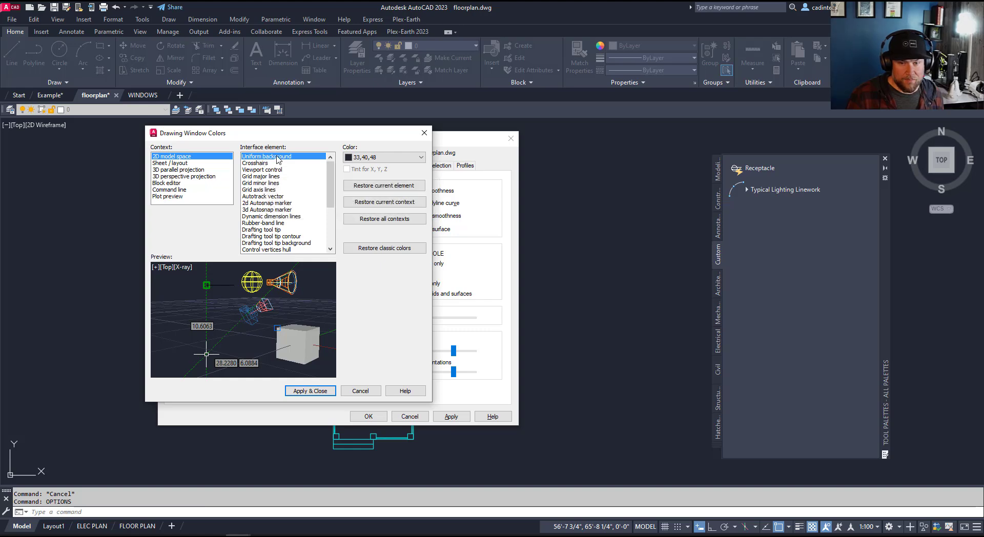
Step: Set the 2D model space background to the custom colour 58,70,85 and apply it
left_click(371, 157)
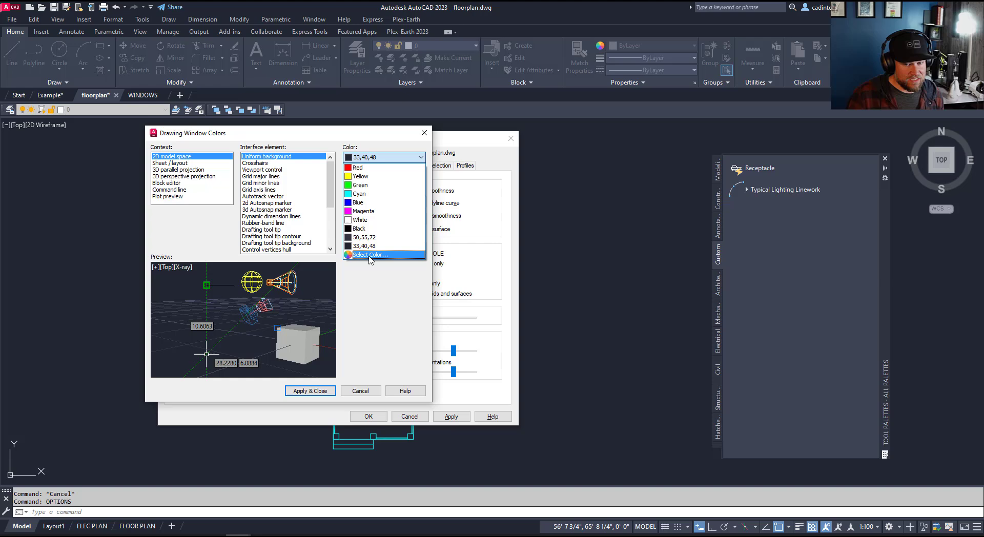
left_click(369, 255)
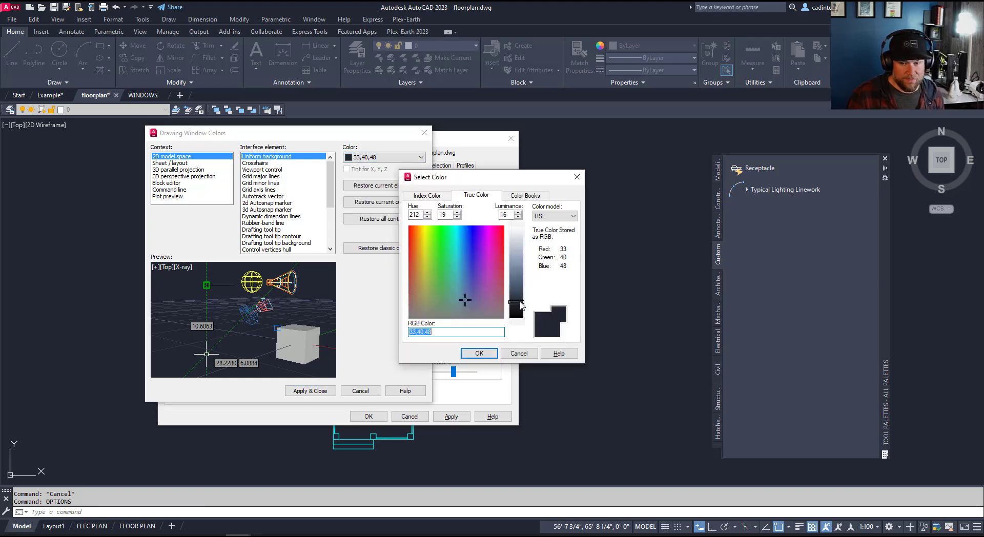
mouse_move(521, 305)
left_mouse_down()
mouse_move(518, 278)
mouse_move(518, 292)
left_mouse_up()
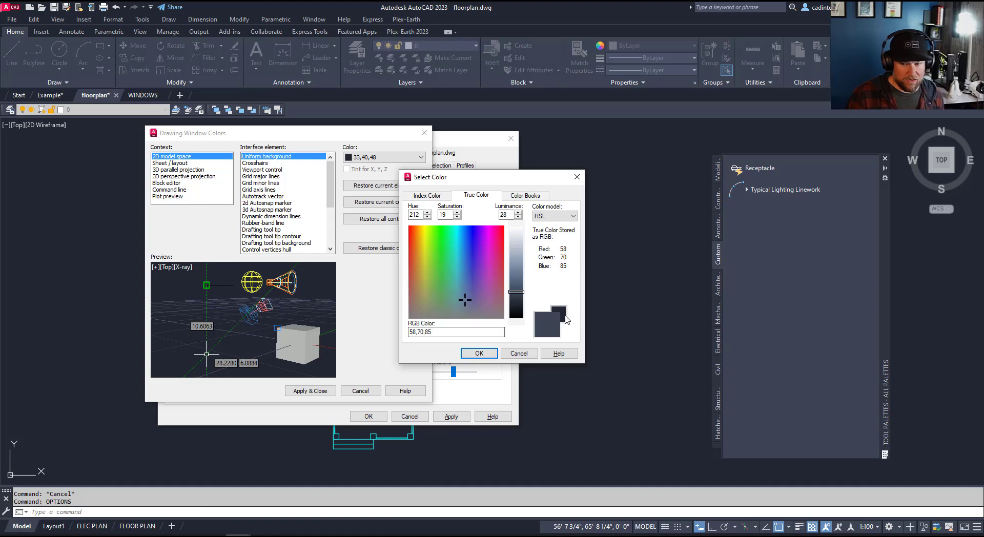
left_click(479, 353)
left_click(303, 391)
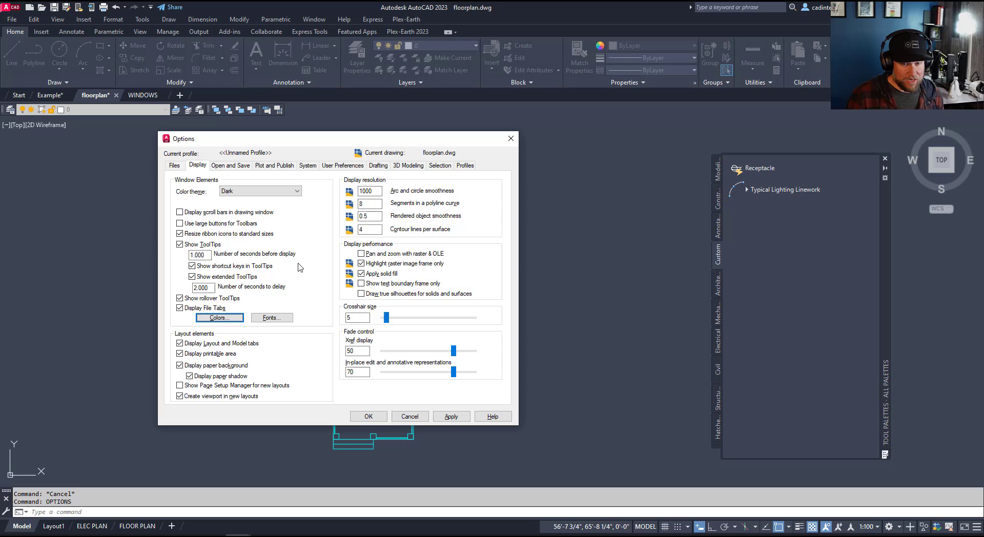
Step: Start a custom Sheet / layout background colour from pale yellow, raising its luminance
left_click(219, 318)
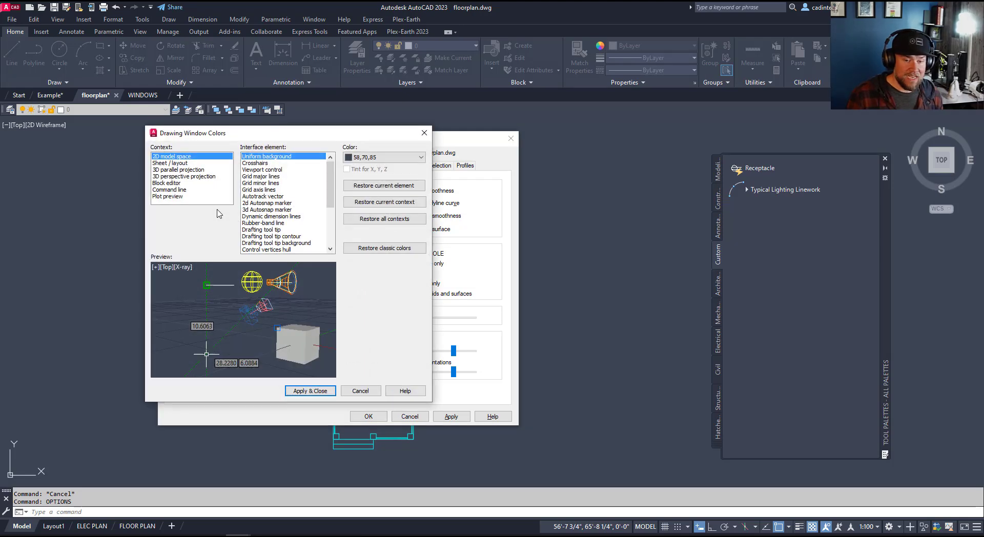
left_click(168, 164)
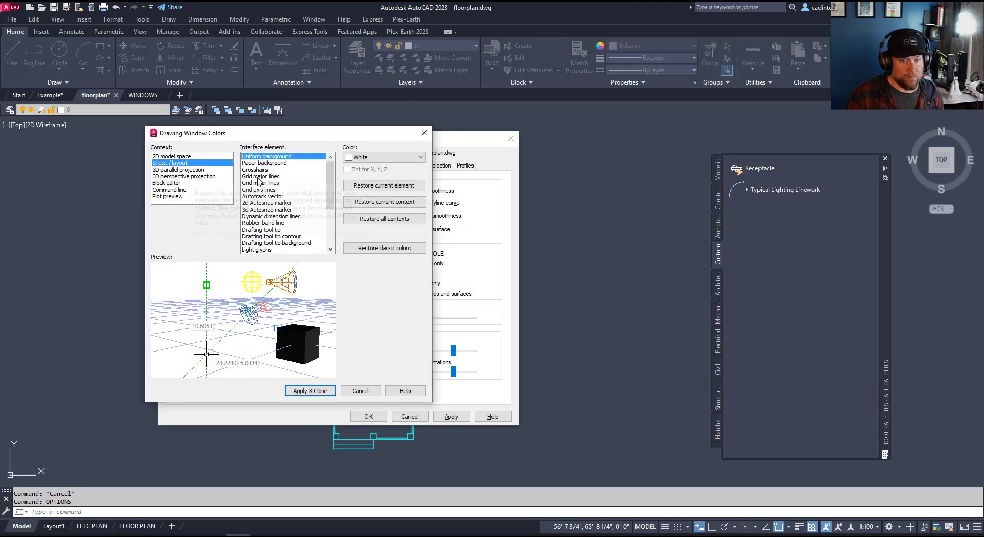
left_click(357, 158)
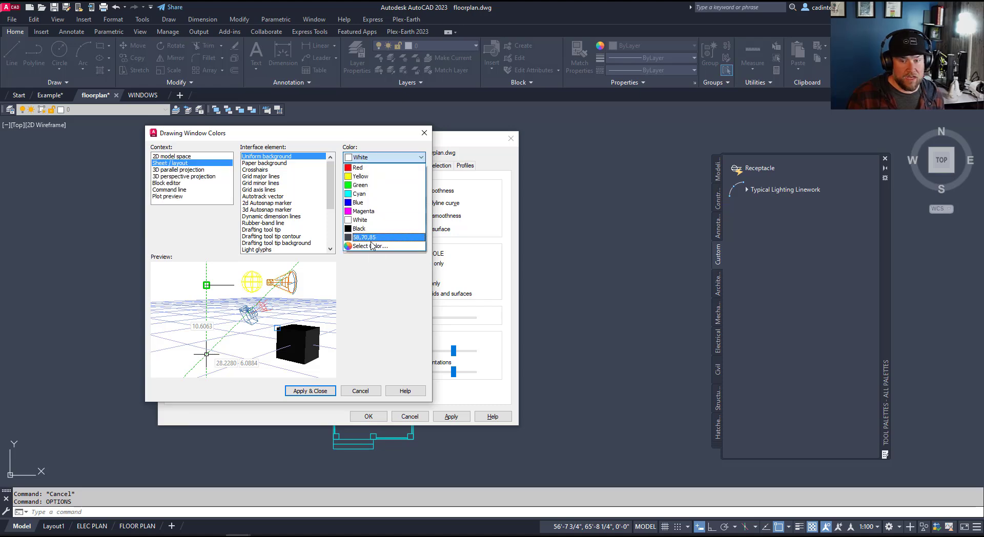
left_click(374, 256)
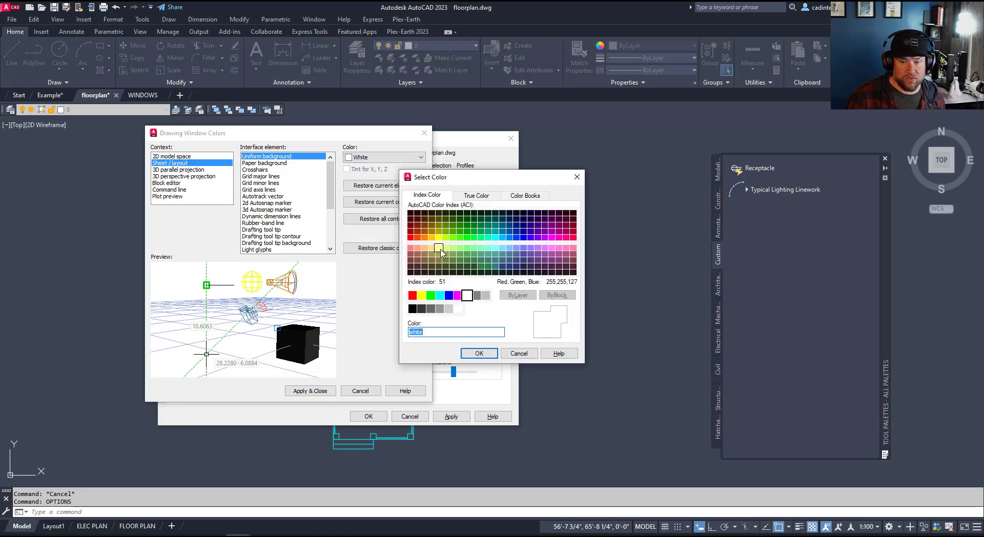
left_click(441, 248)
left_click(484, 197)
left_click_drag(515, 250, 515, 234)
Step: Fine-tune the sheet background to off-white 249,248,246 and apply it
left_click(418, 228)
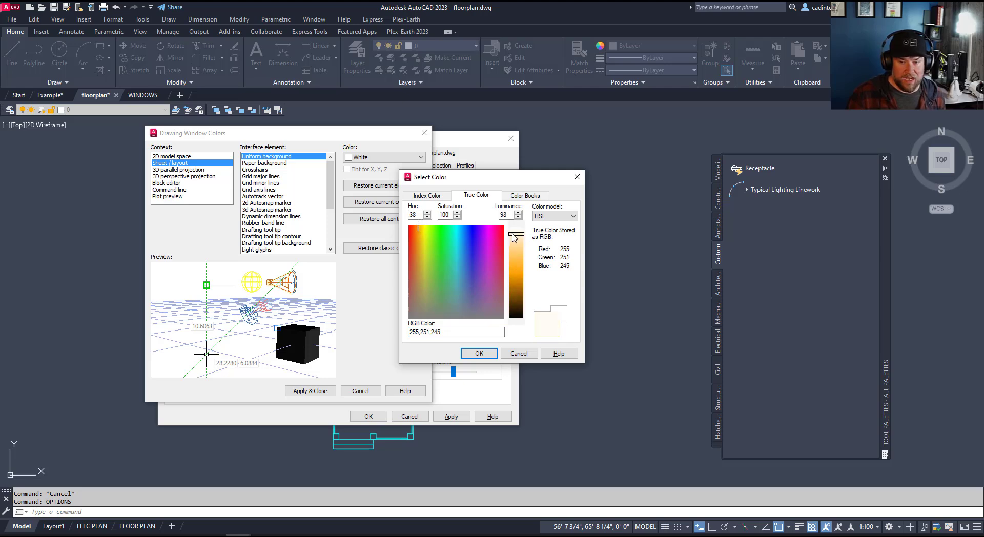
left_click(516, 235)
left_click_drag(514, 229, 514, 228)
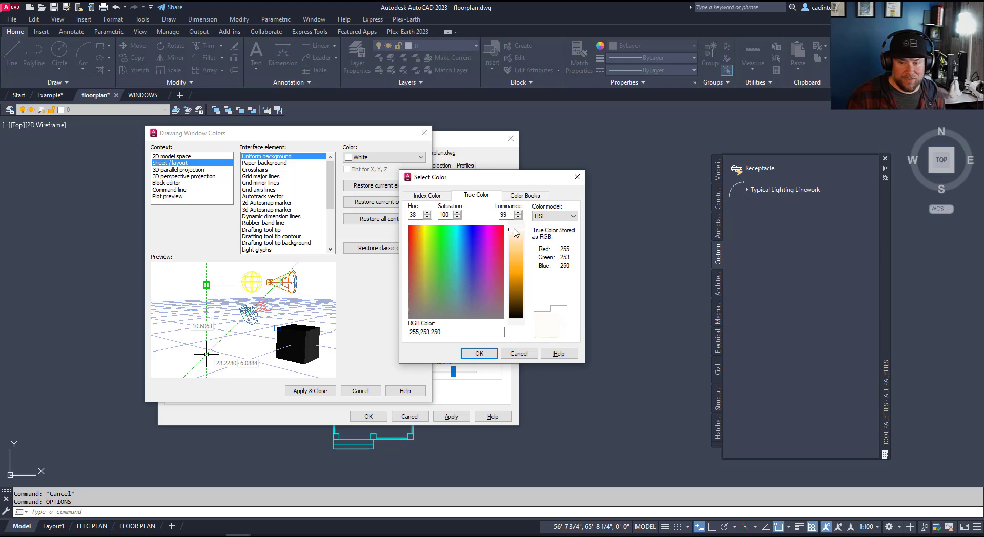
left_click(418, 298)
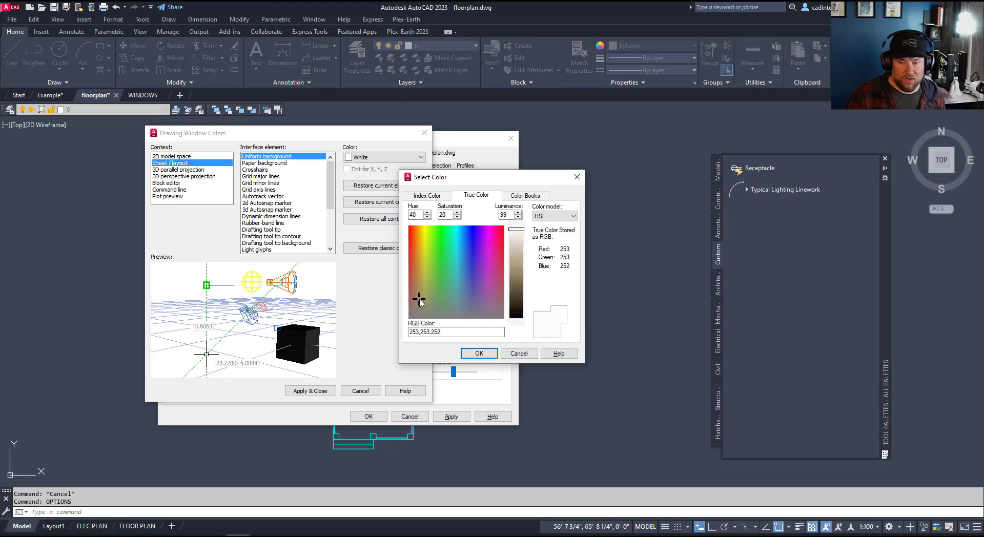
left_click(515, 234)
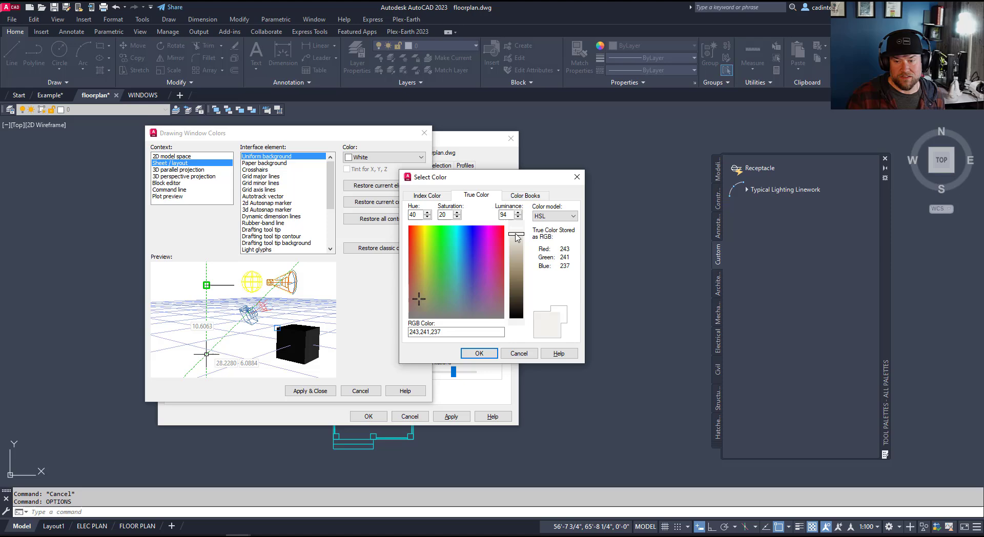
left_click_drag(516, 237, 519, 236)
left_click(475, 354)
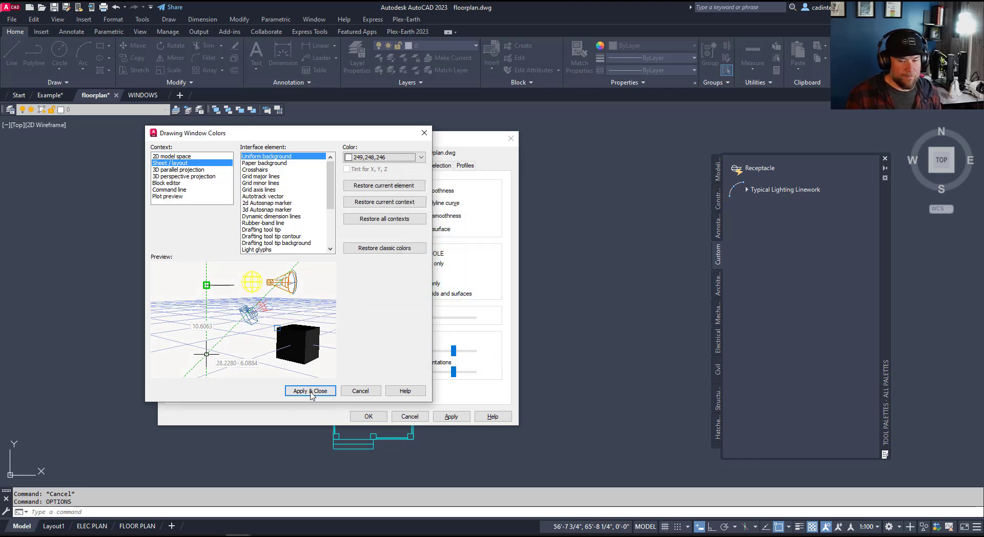
left_click(310, 390)
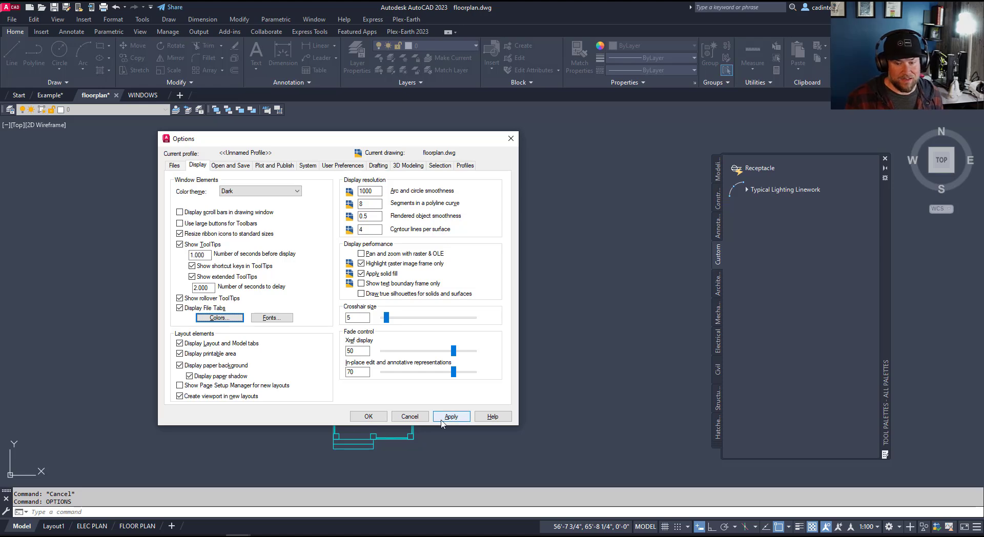
Step: Accept the new Options colors and frame the FLOOR PLAN layout's off-white sheet on screen
left_click(368, 416)
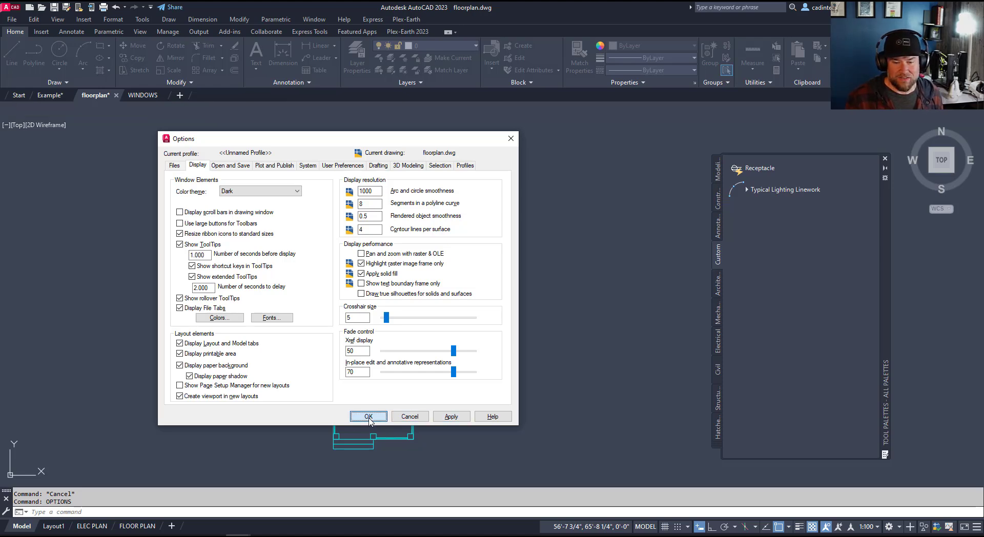
left_click(137, 526)
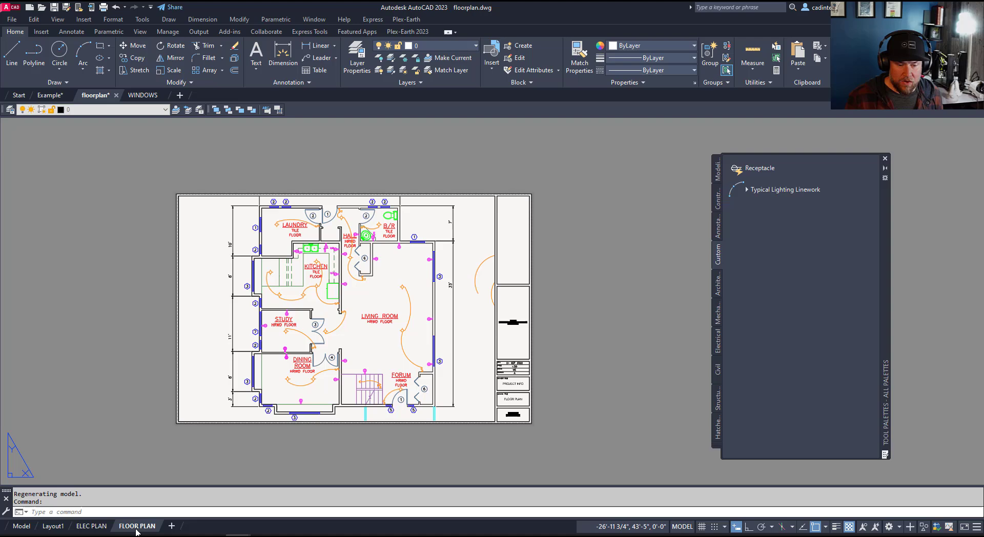
scroll(424, 390, "up", 3)
middle_click_drag(425, 390, 460, 365)
scroll(460, 364, "down", 4)
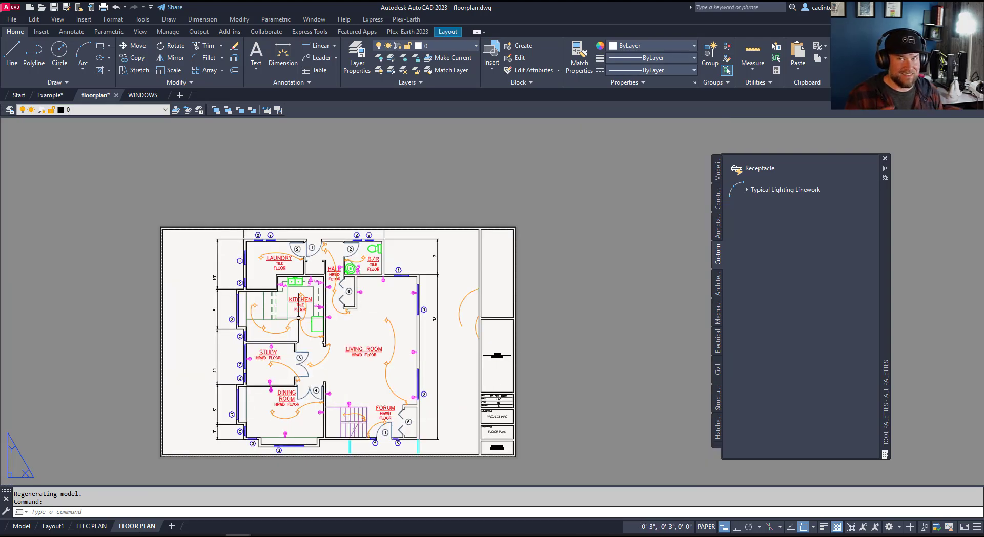
key("Escape")
key("Escape")
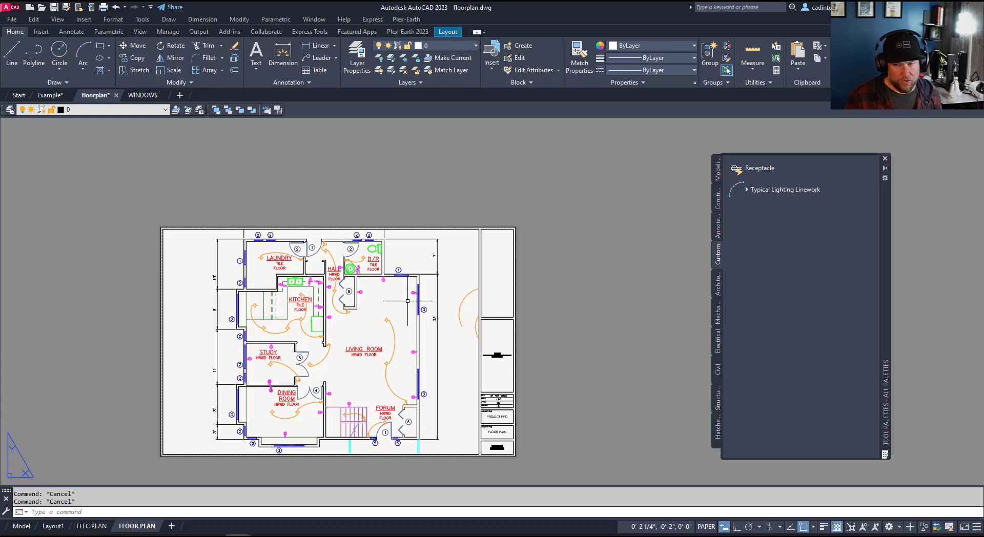